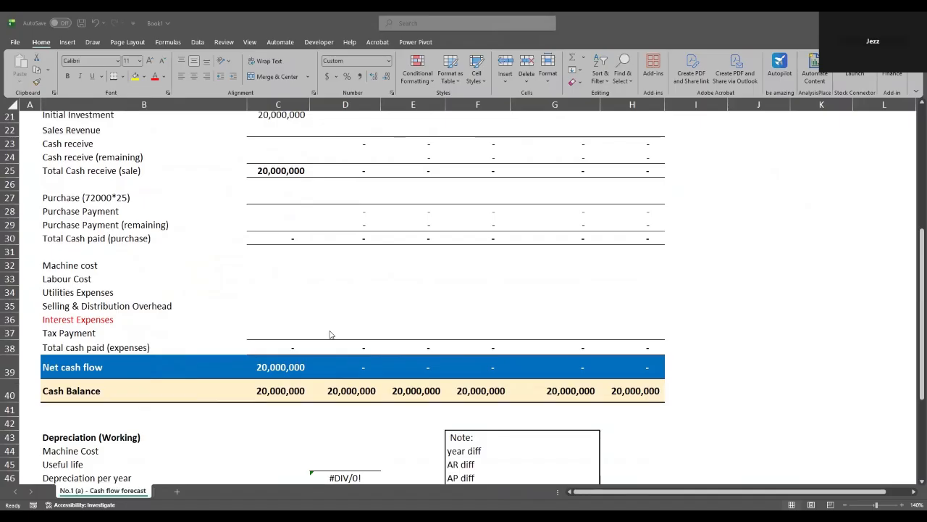
- Review the assumptions and the Year 0–5 headings above the Sales Revenue row
scroll(330, 334, "up", 1)
scroll(330, 334, "up", 4)
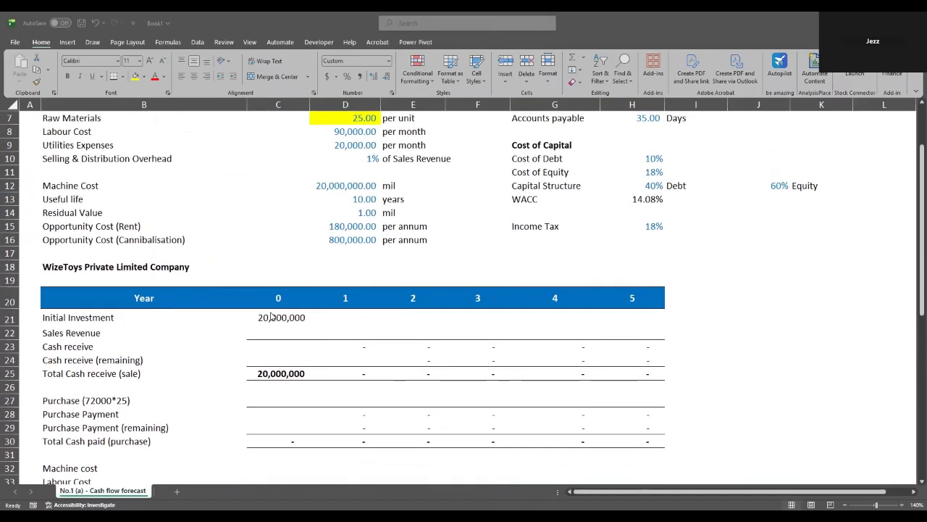
scroll(275, 309, "up", 1)
left_click(341, 280)
left_click(345, 228)
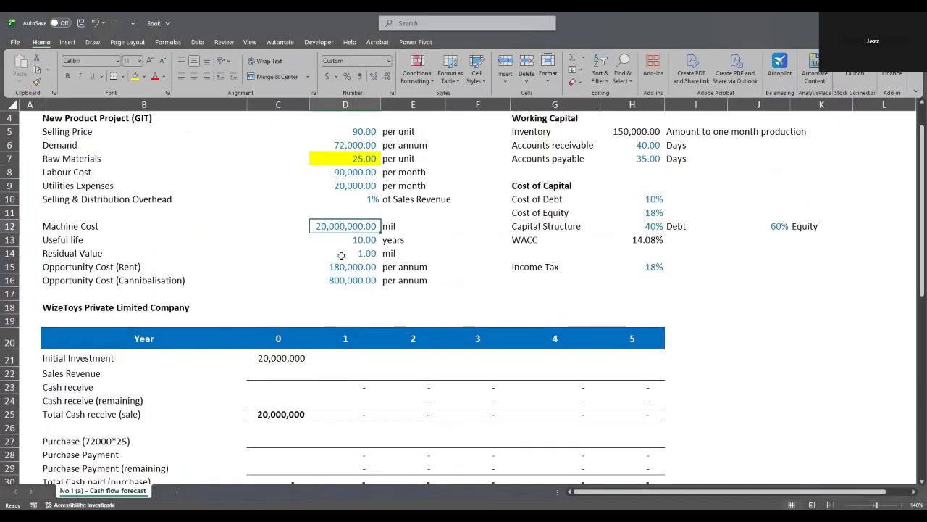
left_click(270, 359)
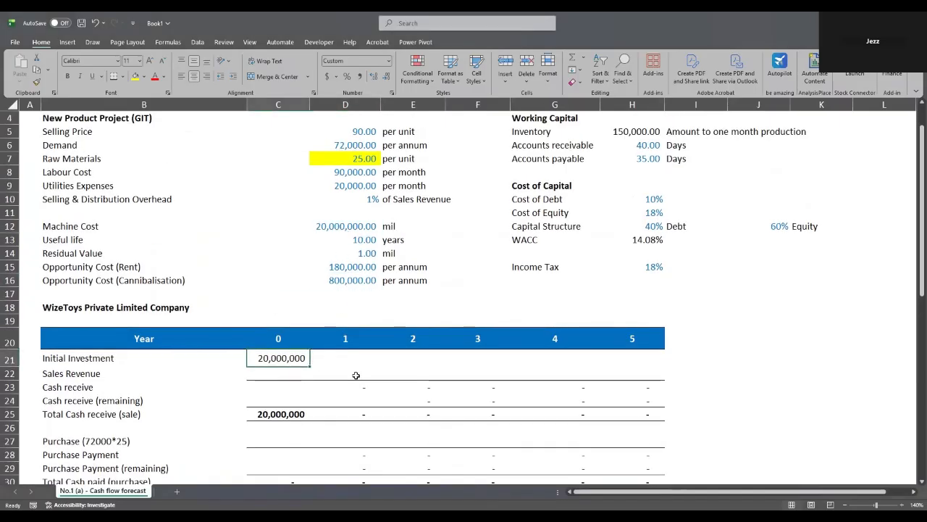
scroll(323, 372, "up", 1)
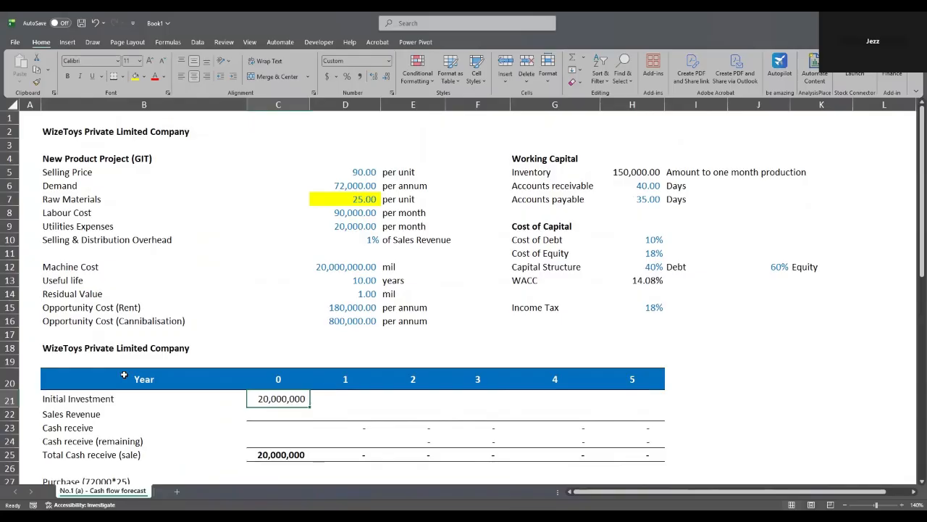
left_click(124, 375)
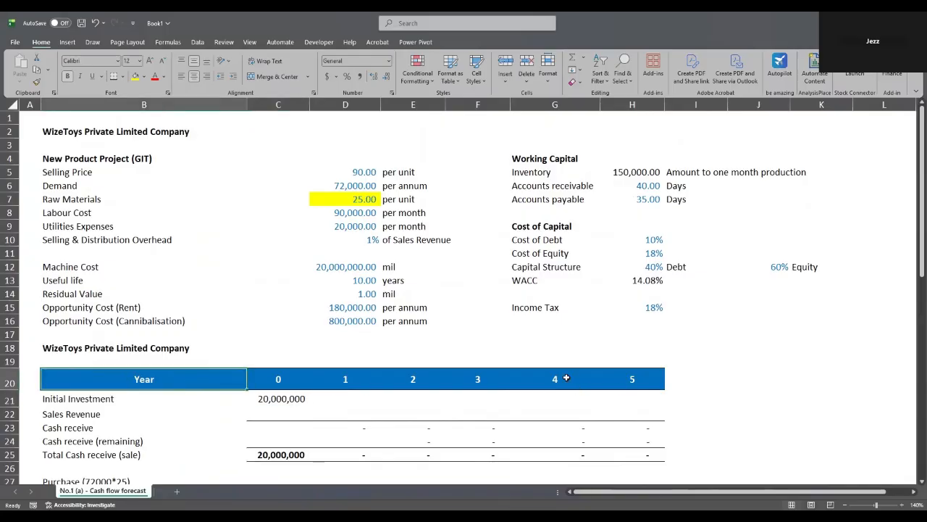
left_click(284, 377)
left_click(647, 379)
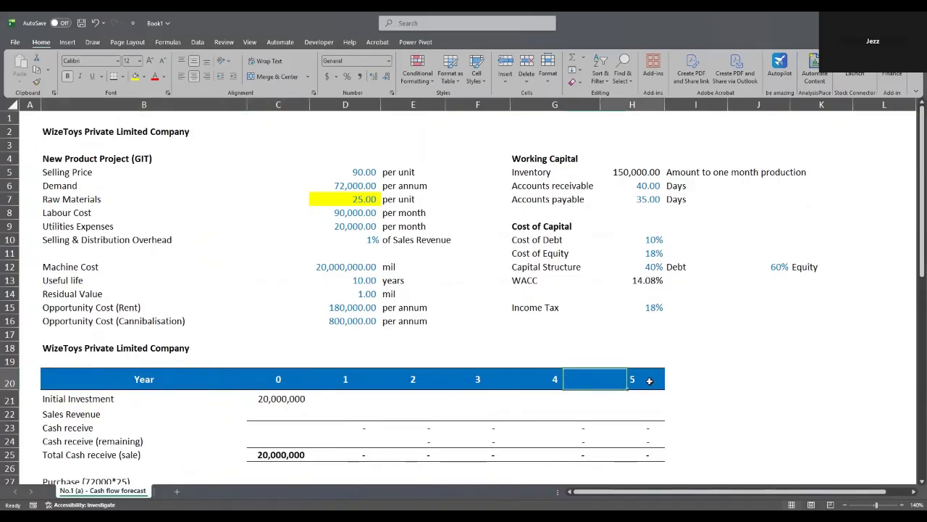
left_click(345, 411)
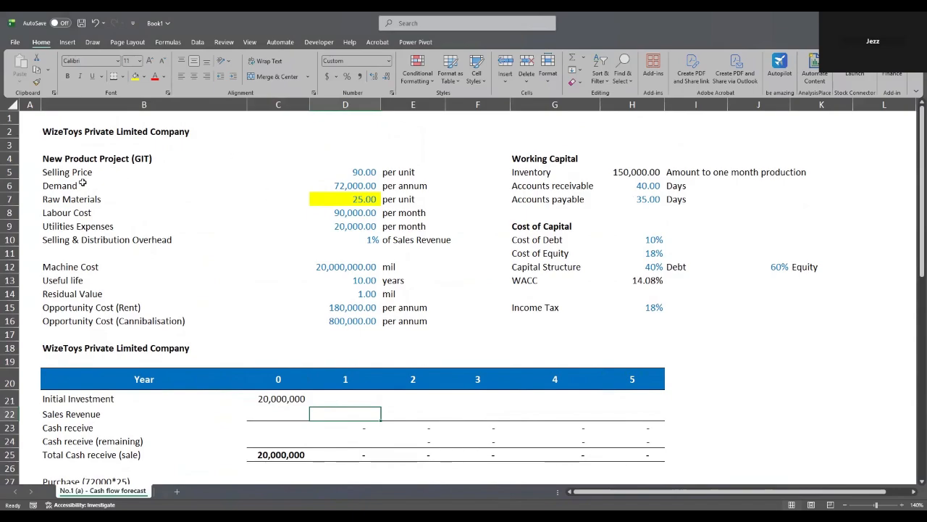
- Enter a year 1 Sales Revenue formula in D22 multiplying selling price by annual demand
double_click(336, 412)
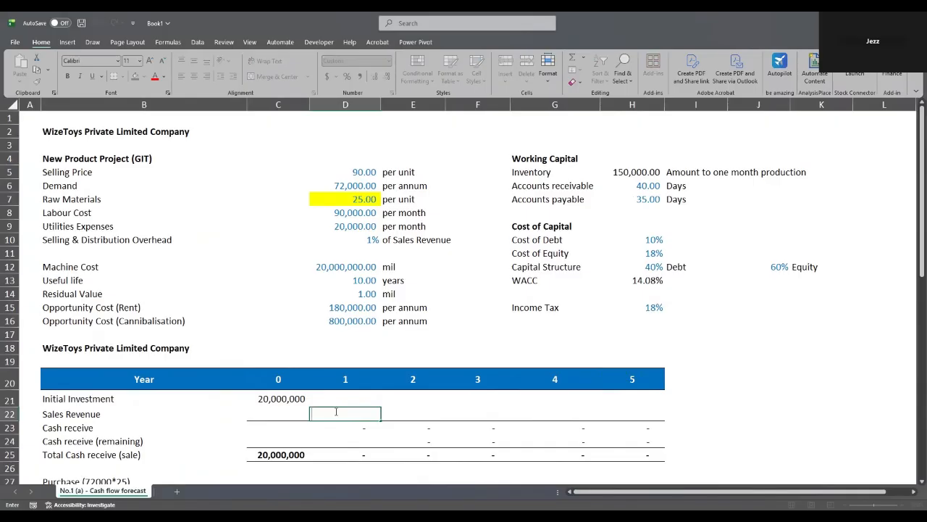
type("=")
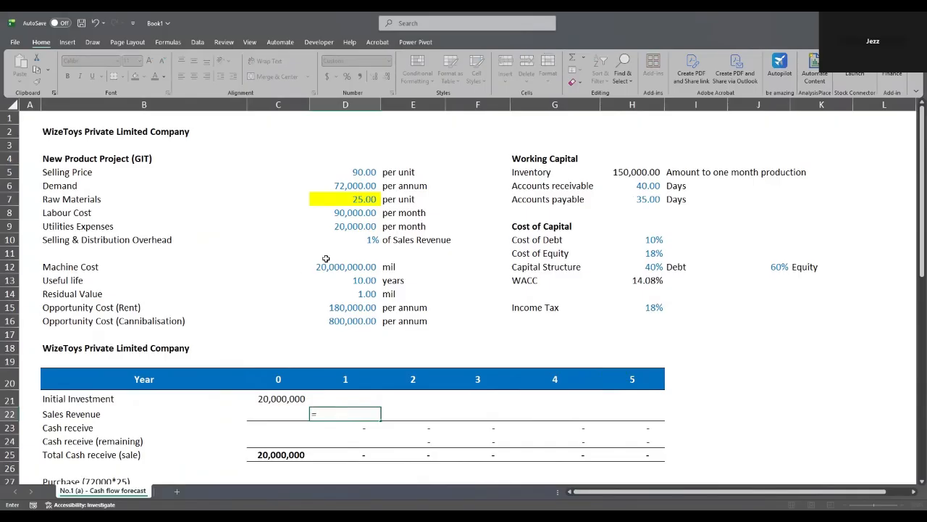
left_click(364, 174)
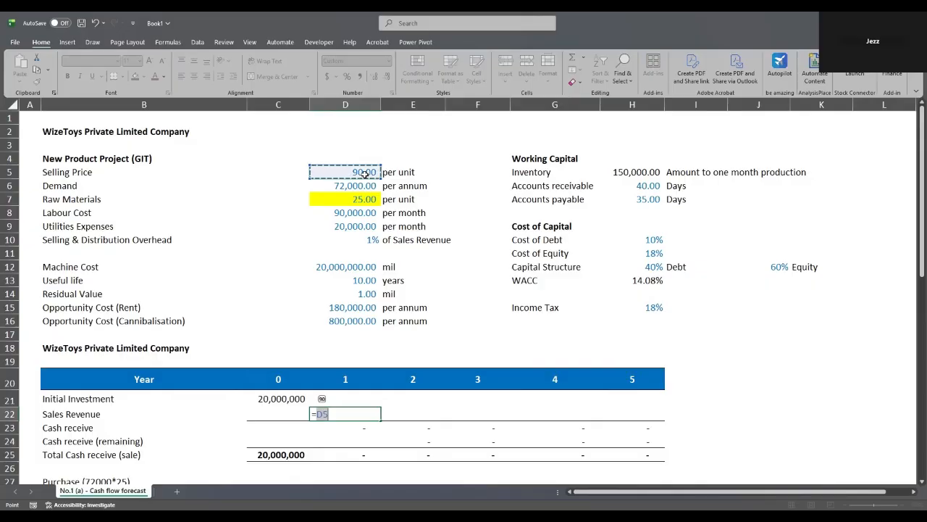
left_click(344, 411)
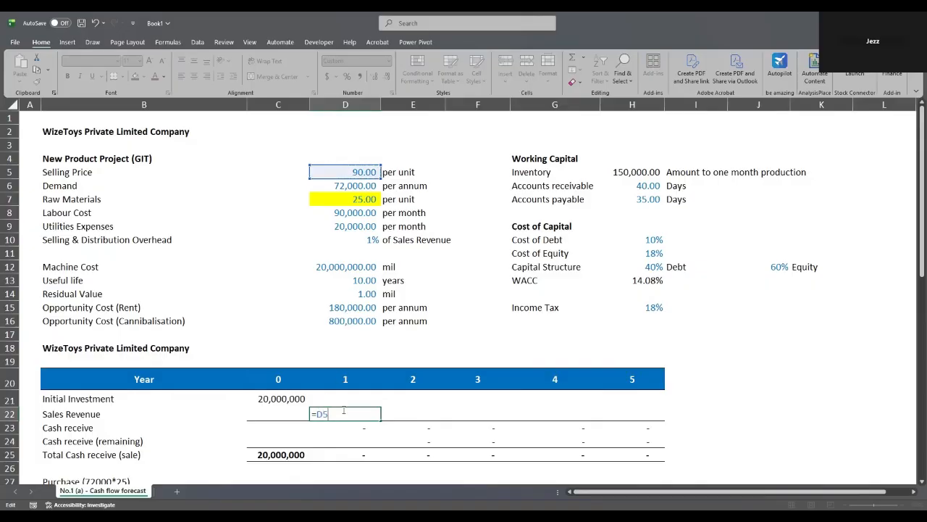
type("*")
left_click(363, 187)
key("Return")
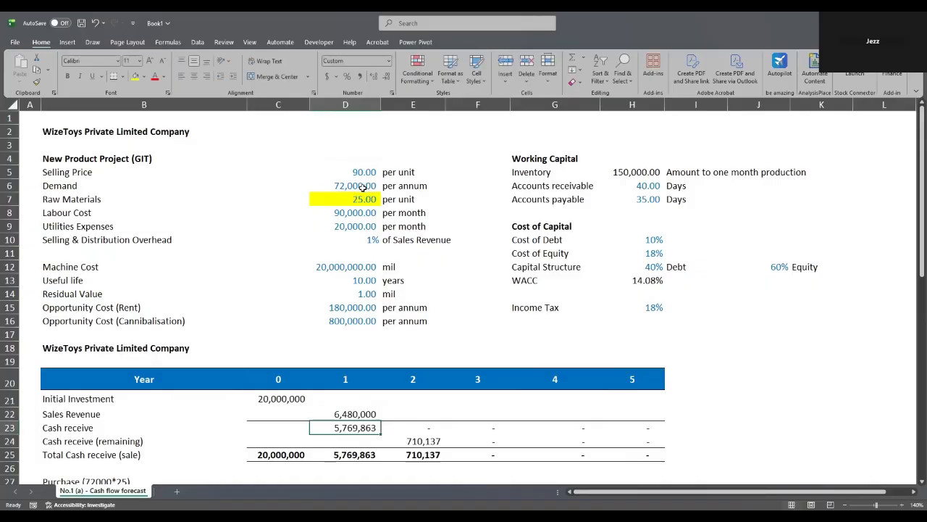
- Rewrite D22 as =$D$5*$D$6 and fill it to H22, giving 6,480,000 per year
left_click(362, 411)
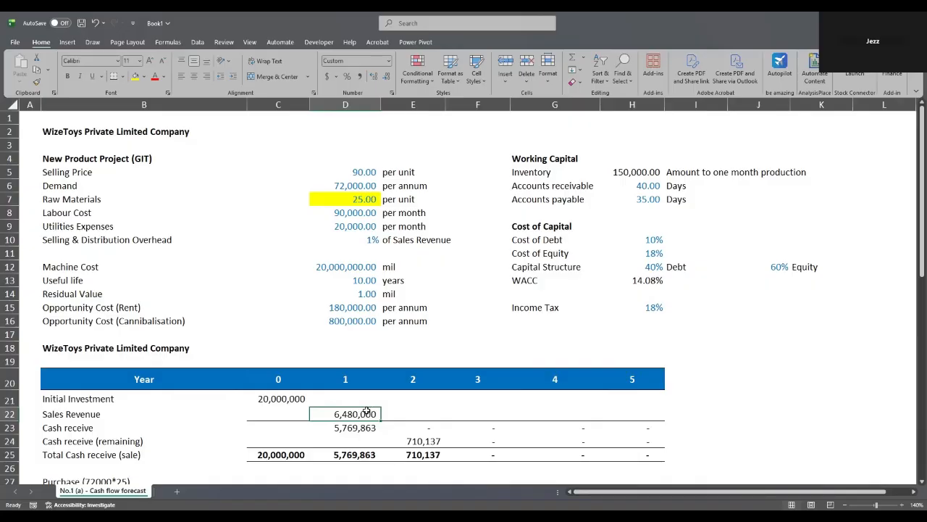
type("=D5*D6")
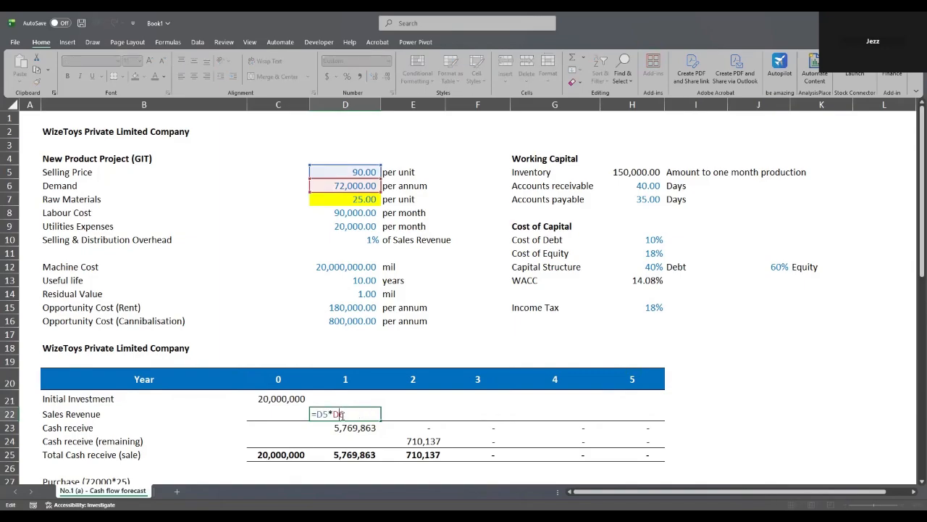
key("F4")
key("F4")
type("$")
left_click(323, 415)
type("$")
left_click(320, 414)
type("$")
key("ctrl+Return")
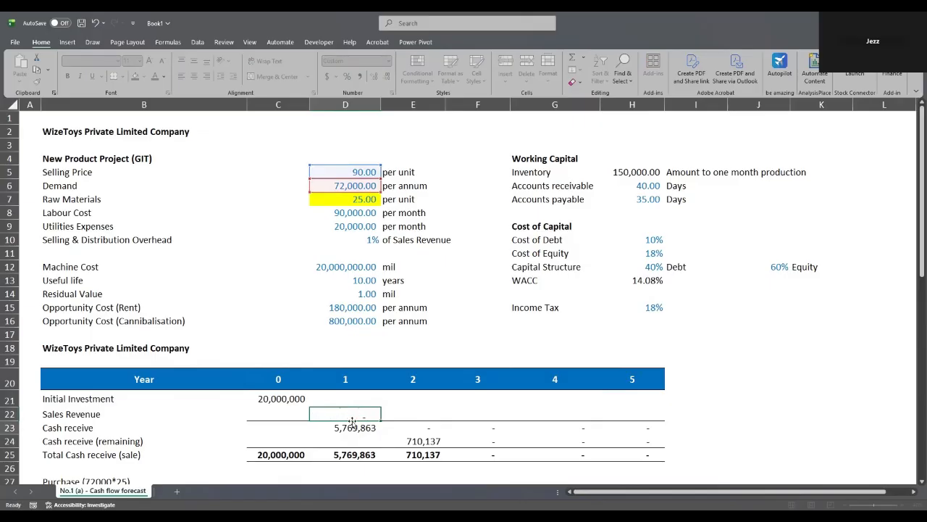
left_click_drag(381, 421, 662, 420)
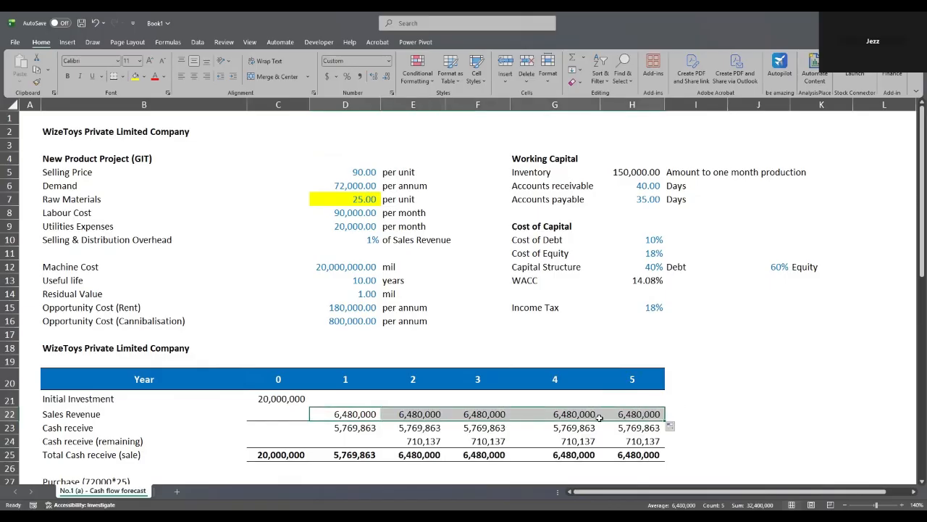
left_click(350, 414)
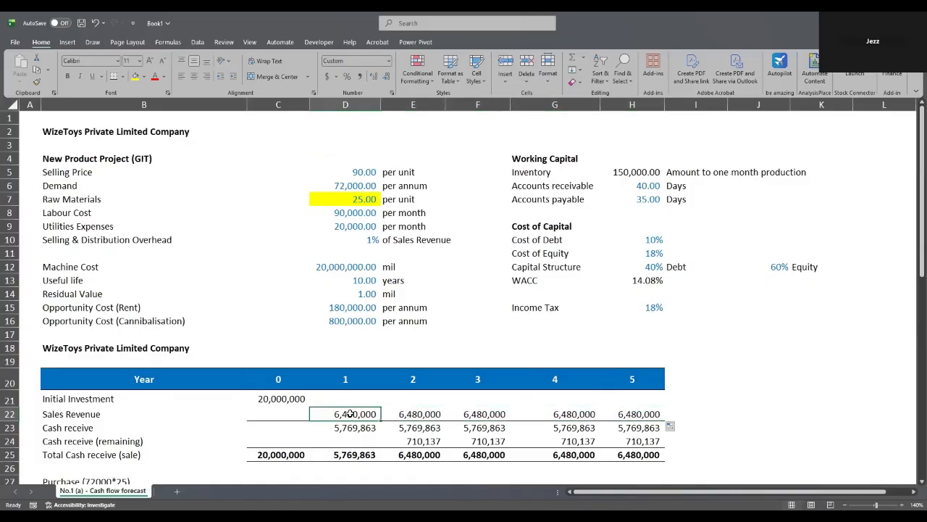
left_click(404, 411)
- Enter a year 1 Purchase formula in D27 multiplying annual demand by raw material cost
scroll(397, 414, "down", 1)
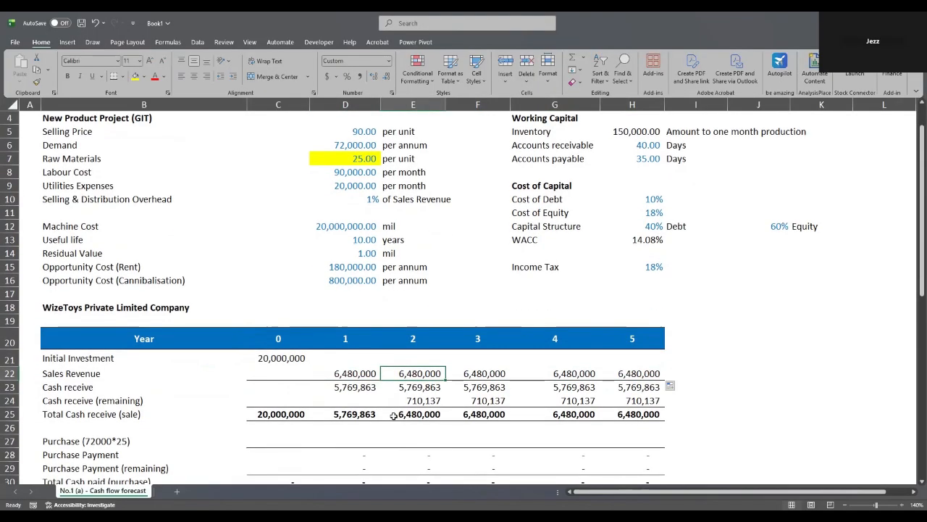
left_click(366, 414)
scroll(363, 414, "down", 1)
left_click(359, 399)
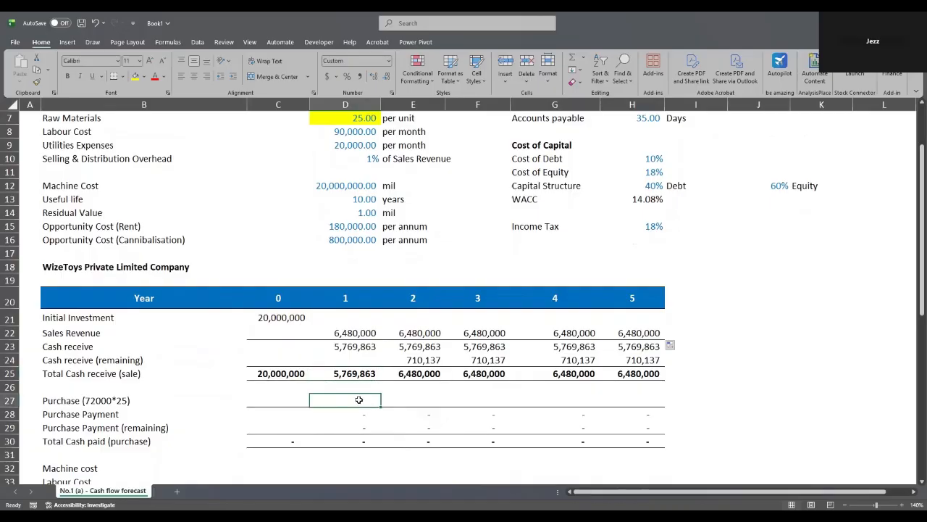
scroll(359, 400, "up", 1)
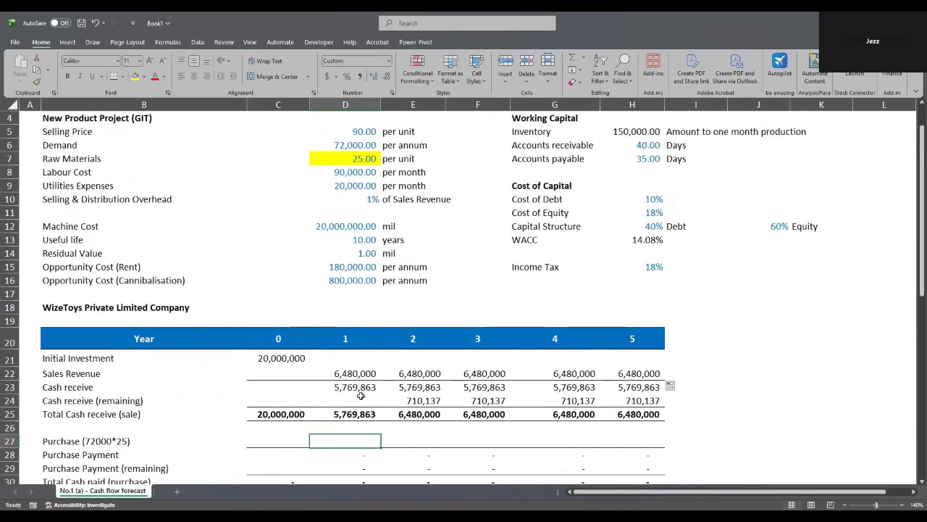
double_click(339, 441)
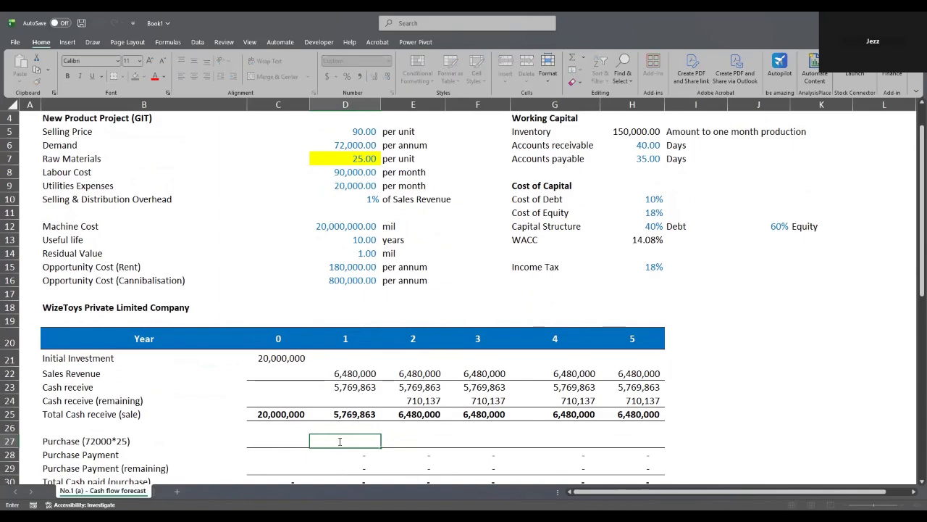
type("=")
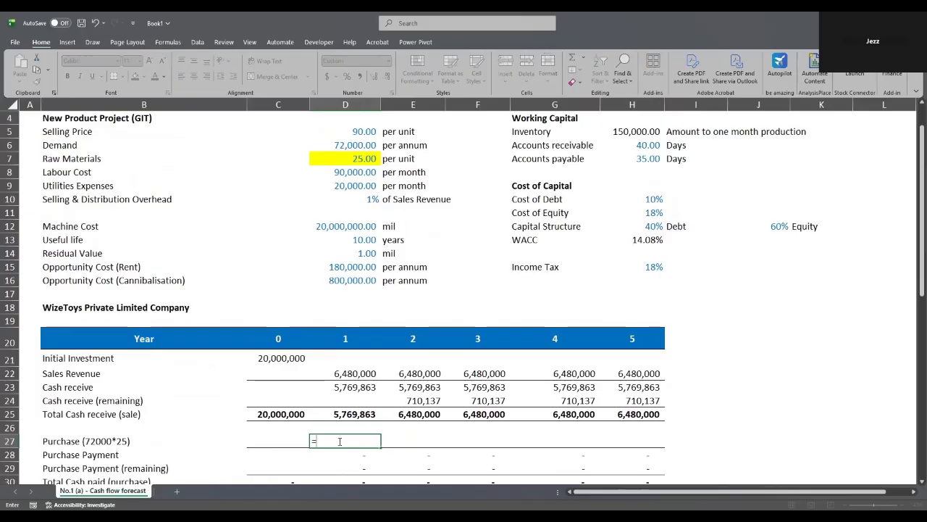
left_click(362, 146)
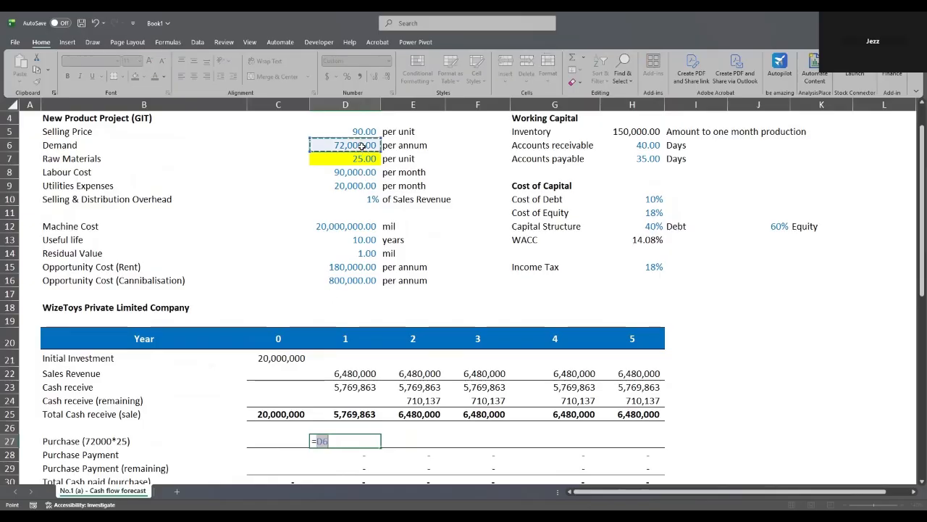
left_click(353, 440)
type("*")
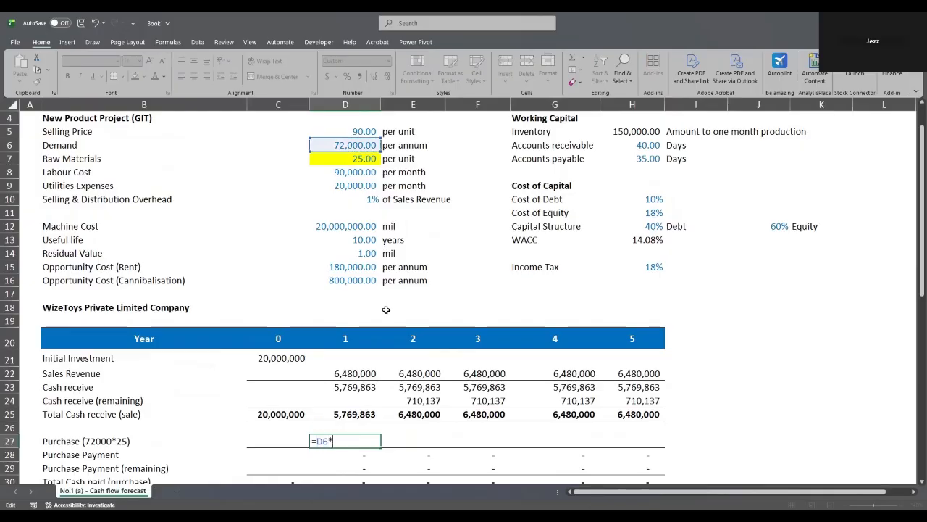
left_click(357, 158)
key("Return")
- Anchor the references as =$D$6*$D7 and fill D27 to H27, giving 1,800,000 per year
left_click(345, 441)
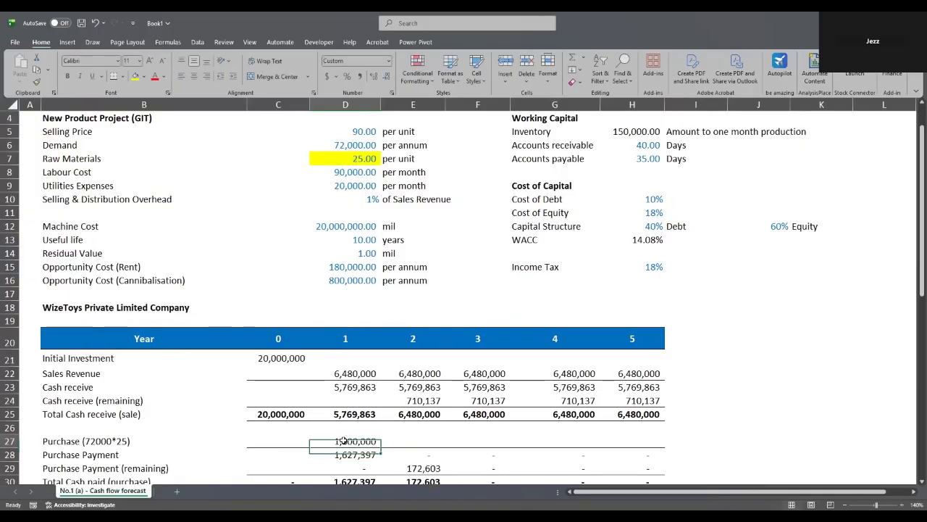
double_click(346, 441)
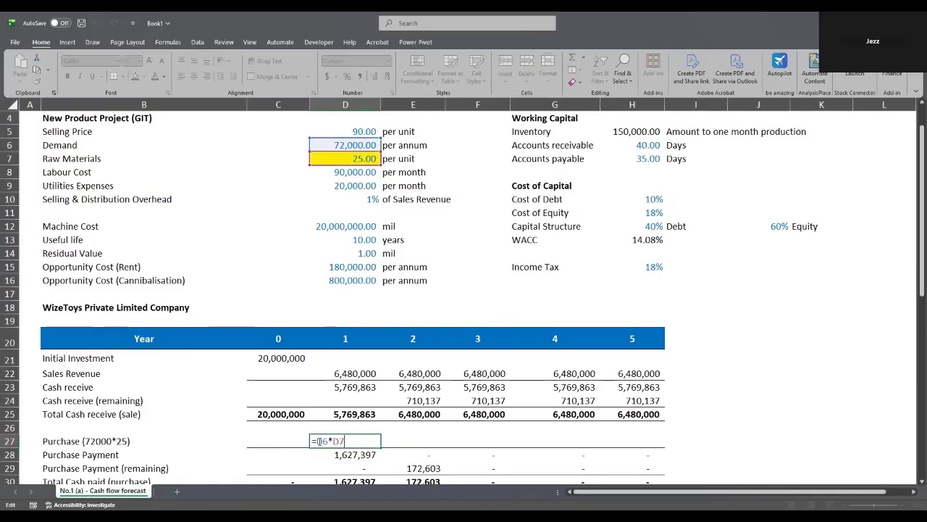
type("$")
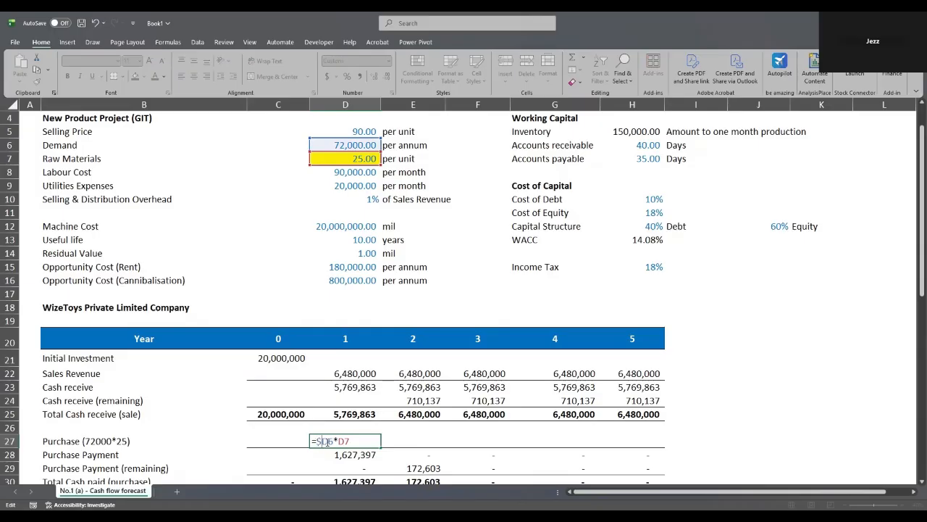
key("Right")
type("$")
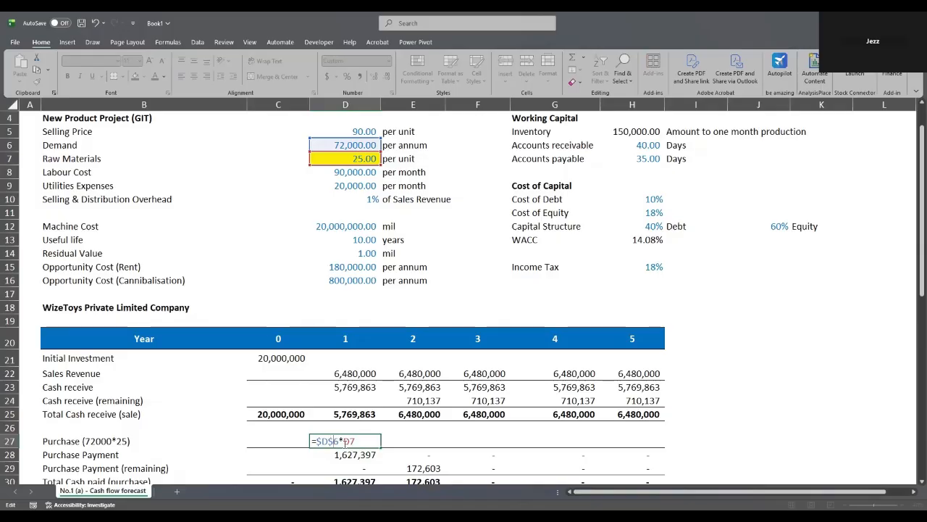
key("Right")
key("Right")
type("$")
key("Return")
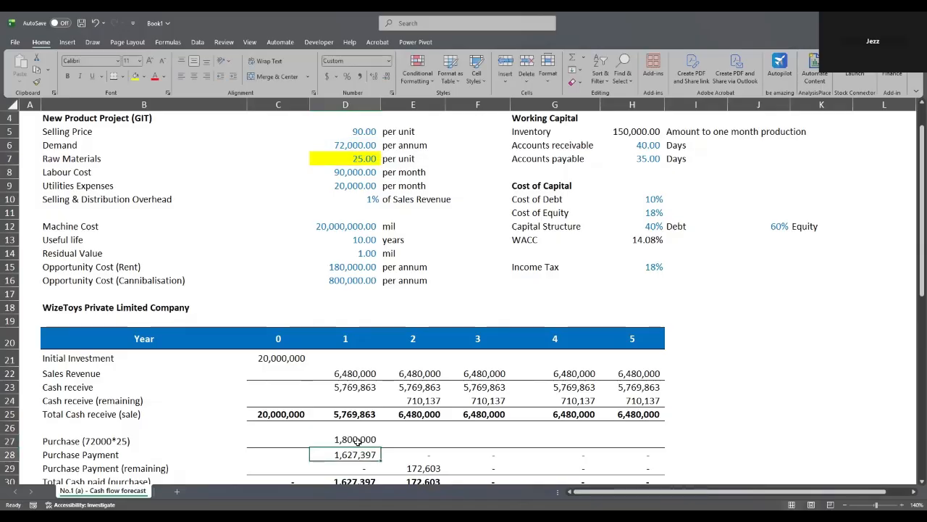
left_click(378, 445)
left_click_drag(377, 448, 654, 451)
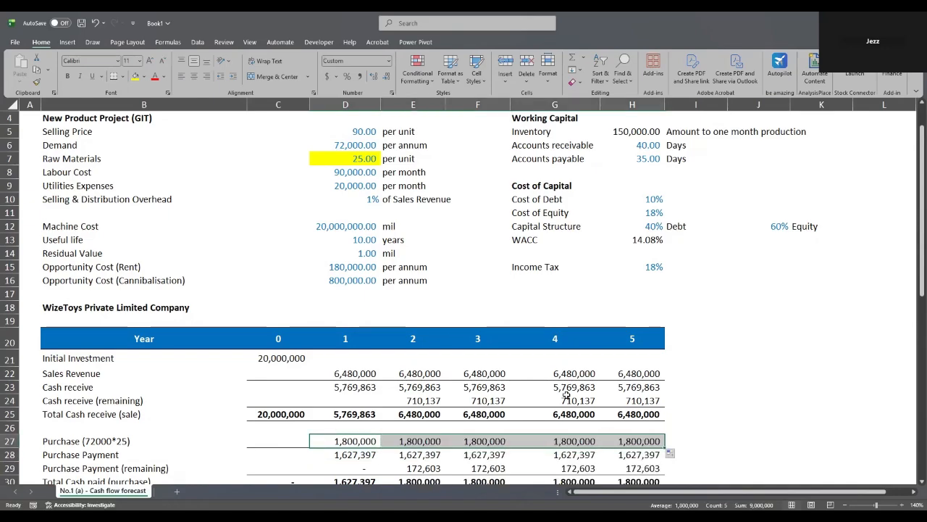
scroll(566, 394, "down", 1)
scroll(567, 394, "down", 3)
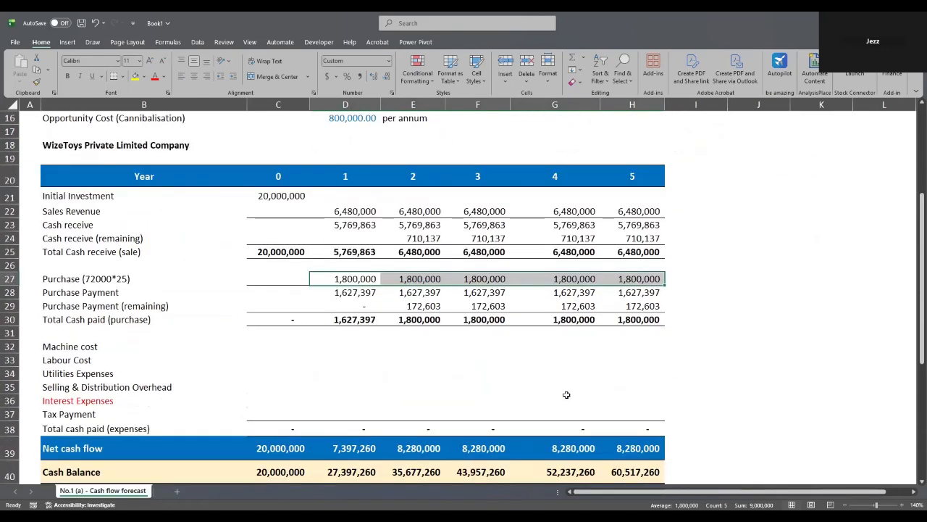
- Link the year 1 Labour Cost cell D33 to the monthly labour cost assumption D8
left_click(391, 410)
left_click(346, 360)
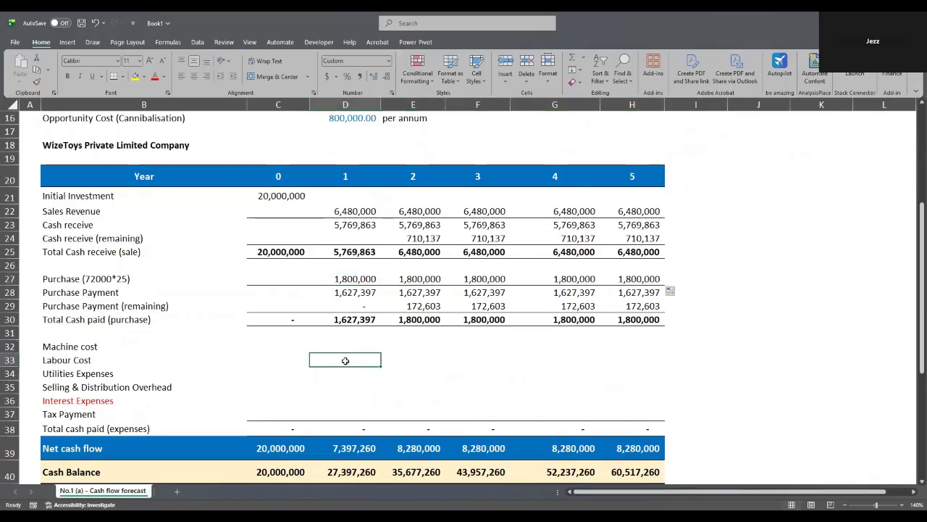
scroll(346, 360, "up", 5)
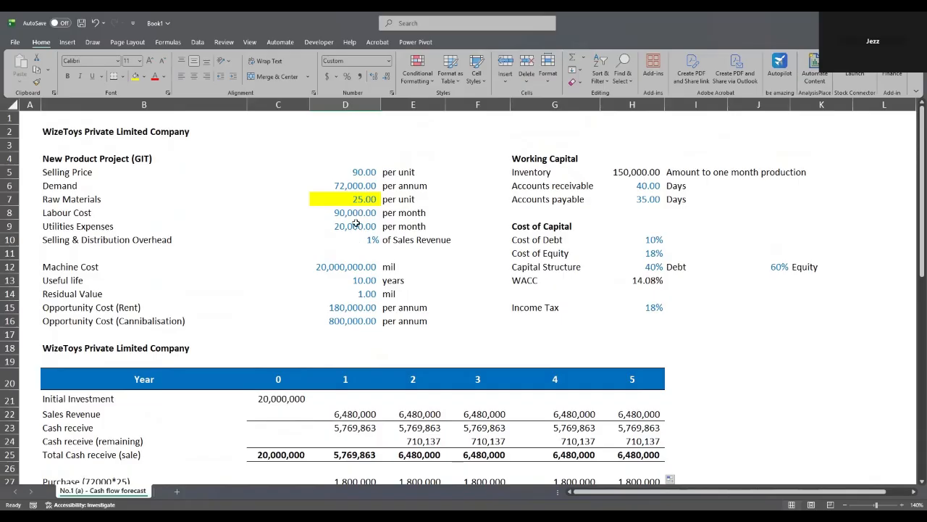
scroll(348, 332, "down", 3)
double_click(328, 440)
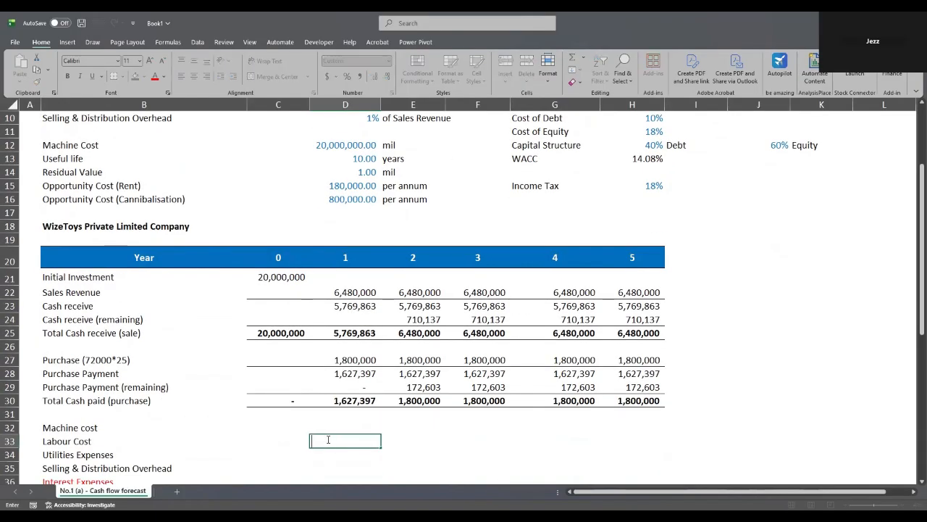
type("=")
scroll(329, 440, "up", 1)
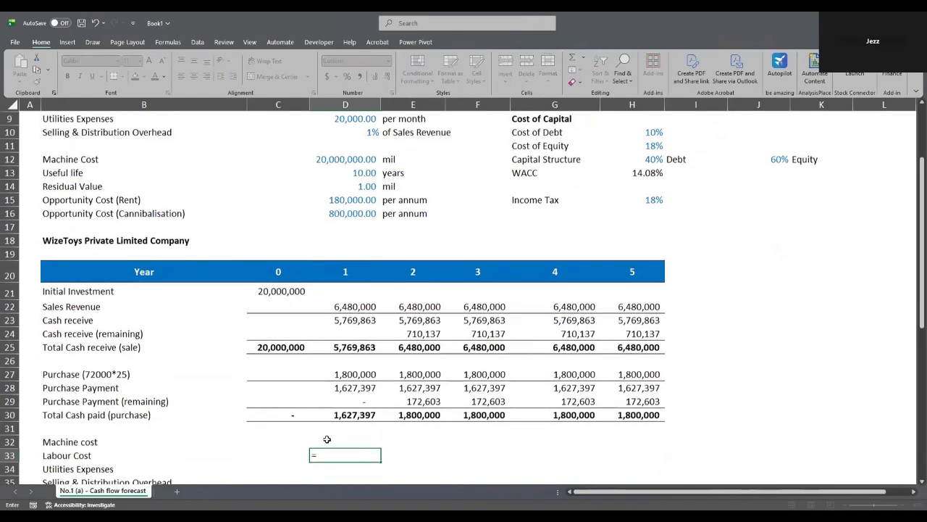
scroll(335, 171, "up", 2)
left_click(335, 171)
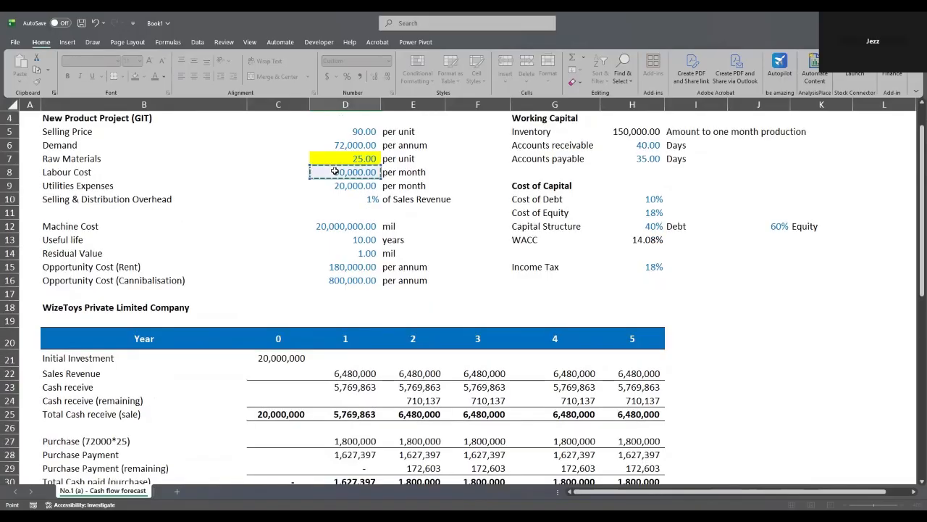
key("Return")
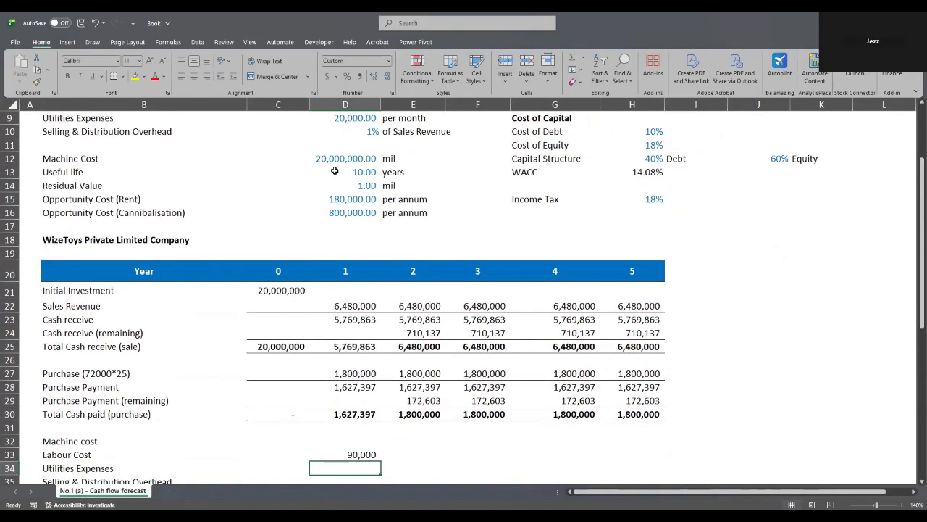
- Annualise it as =$D$8*12 and fill D33 to H33, giving 1,080,000 per year
left_click(357, 457)
double_click(360, 454)
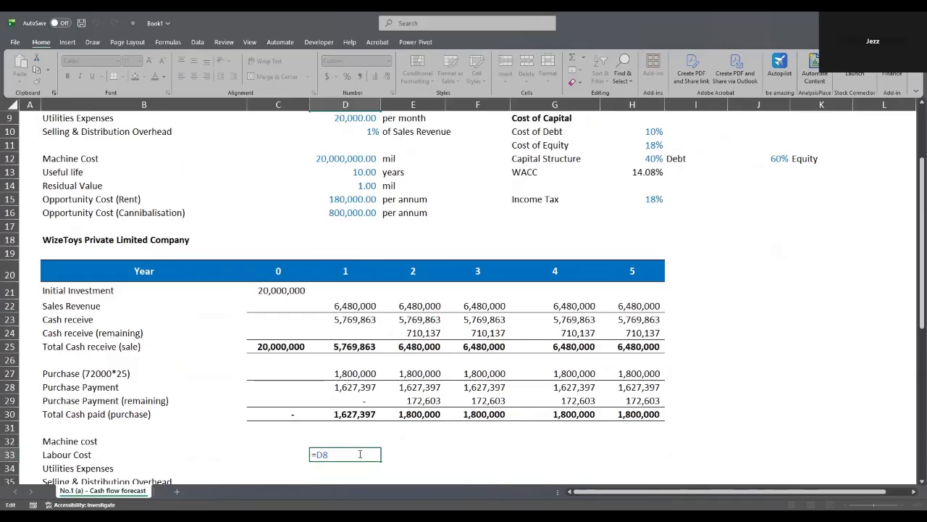
type("*12")
key("Return")
double_click(360, 454)
key("F4")
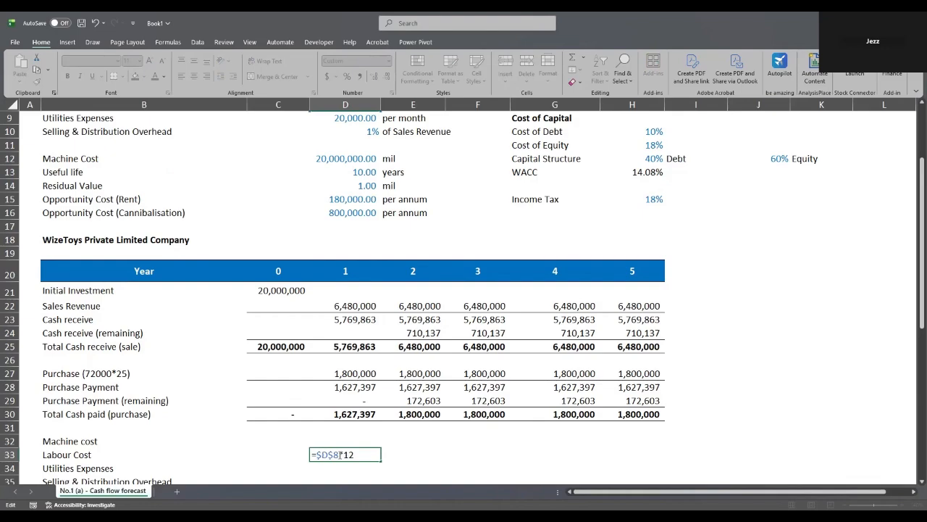
key("Return")
left_click(340, 454)
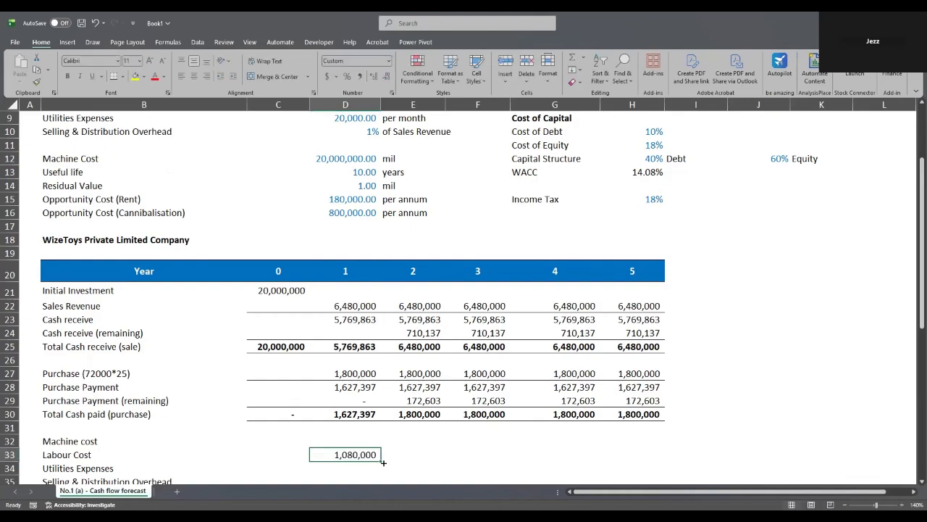
left_click_drag(381, 462, 638, 460)
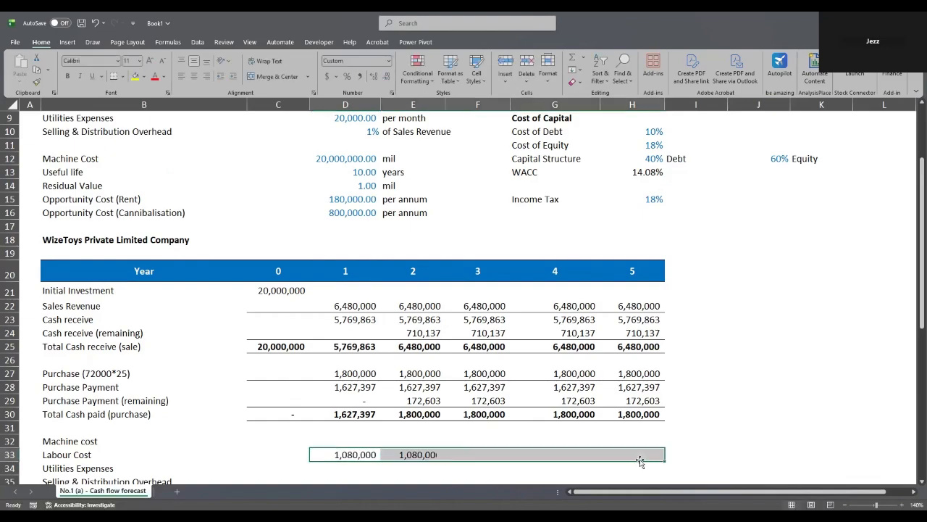
scroll(590, 424, "down", 1)
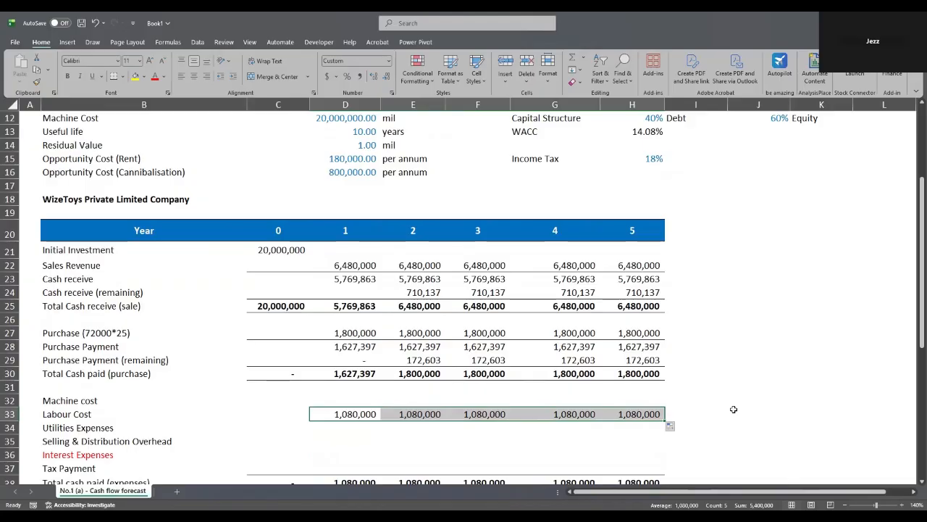
left_click(851, 159)
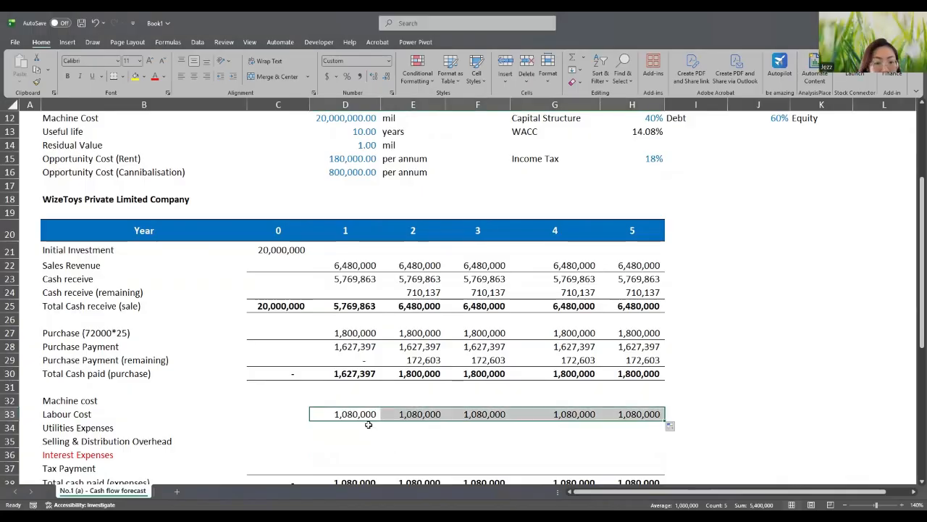
left_click(368, 428)
scroll(382, 421, "up", 1)
scroll(382, 421, "up", 3)
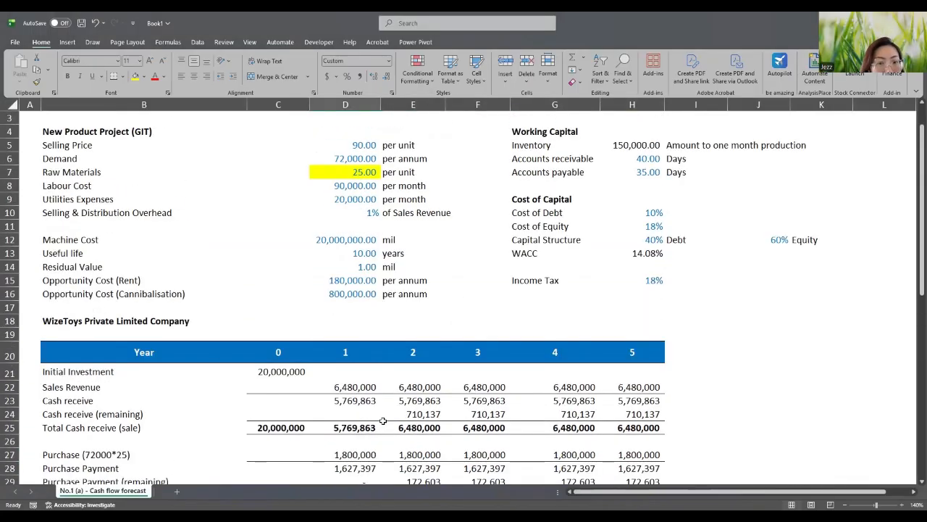
scroll(383, 421, "down", 3)
- Enter a year 1 Utilities Expenses formula in D34: the monthly utilities assumption times 12
double_click(360, 426)
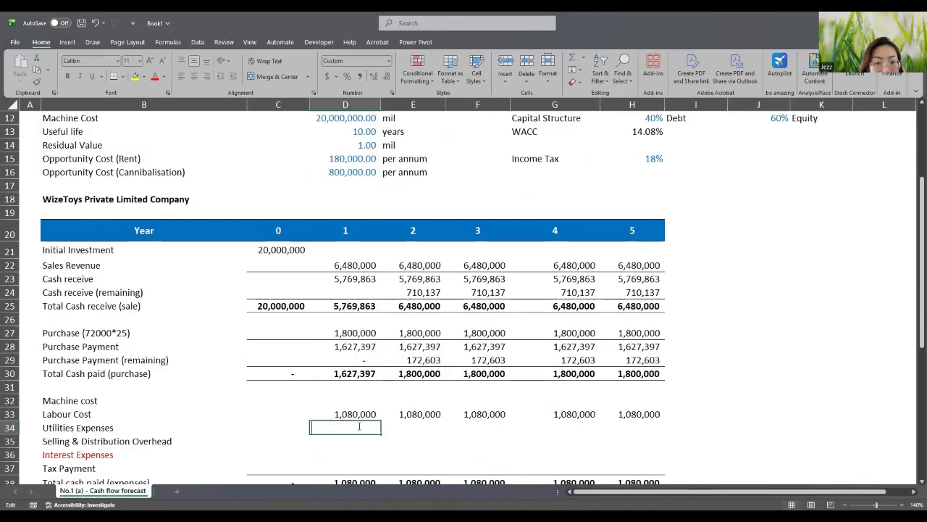
type("=")
scroll(346, 297, "up", 1)
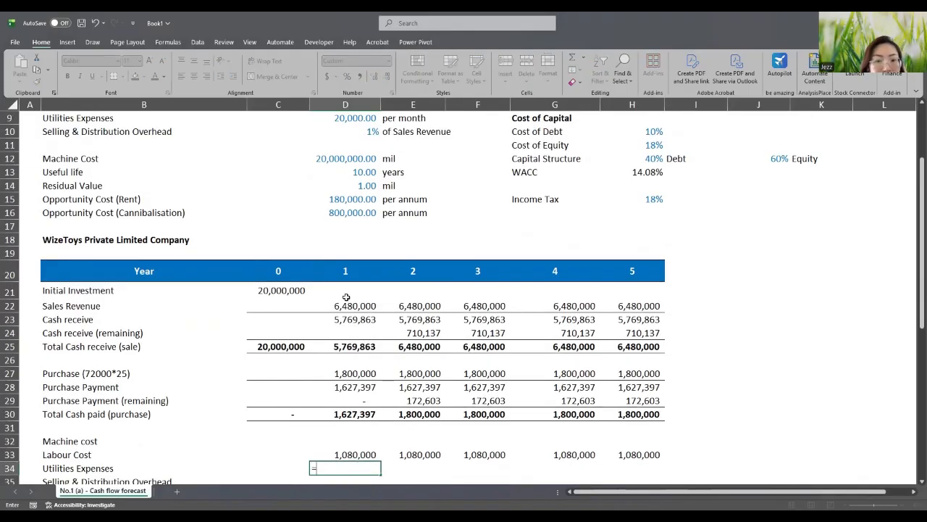
scroll(346, 297, "up", 2)
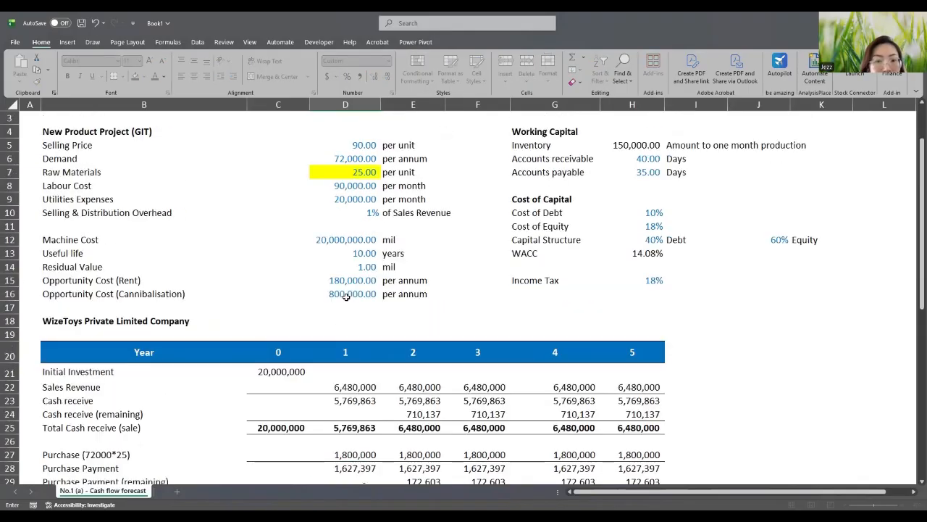
left_click(351, 203)
scroll(346, 363, "down", 3)
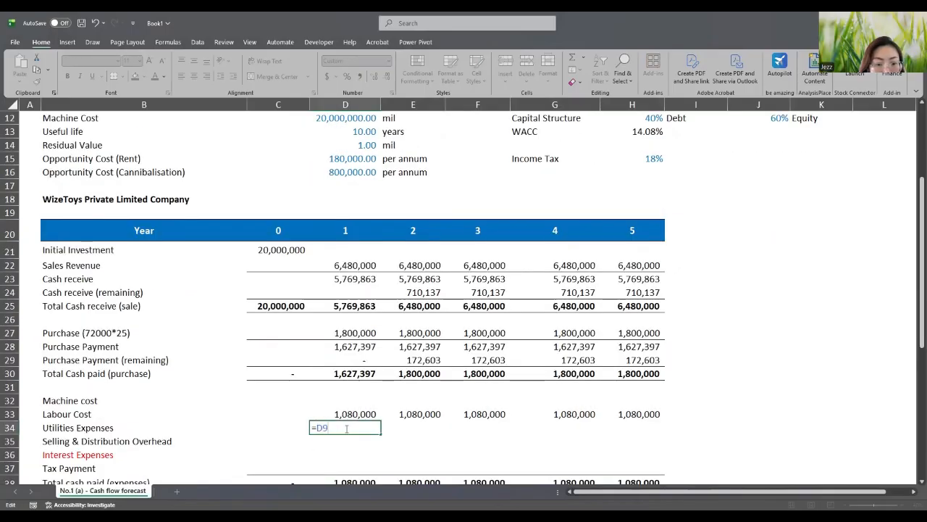
left_click(347, 428)
type("*")
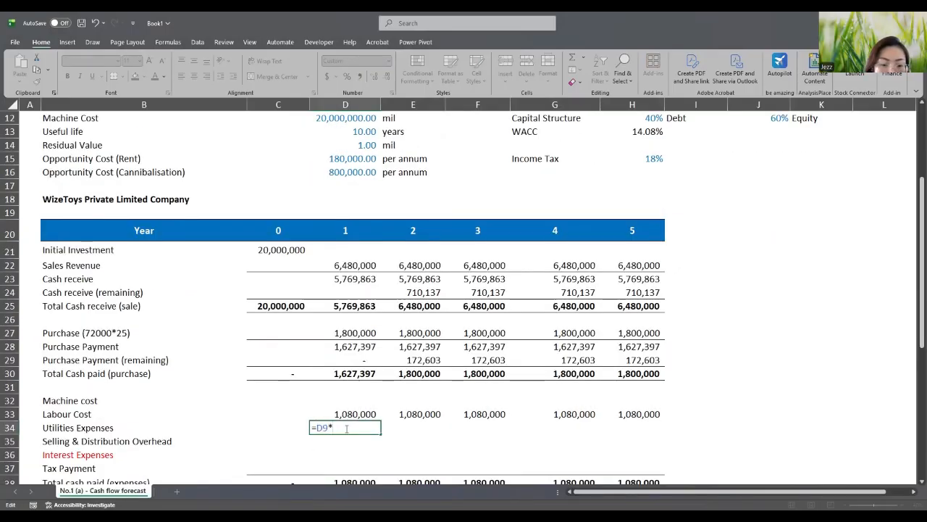
type("12")
key("Return")
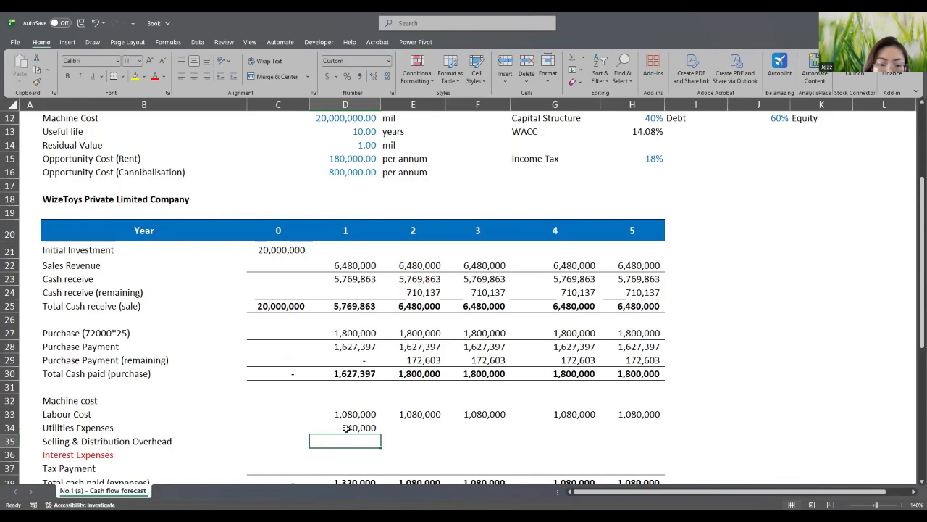
- Make the utilities reference absolute and fill D34 to H34, giving 240,000 per year
double_click(346, 429)
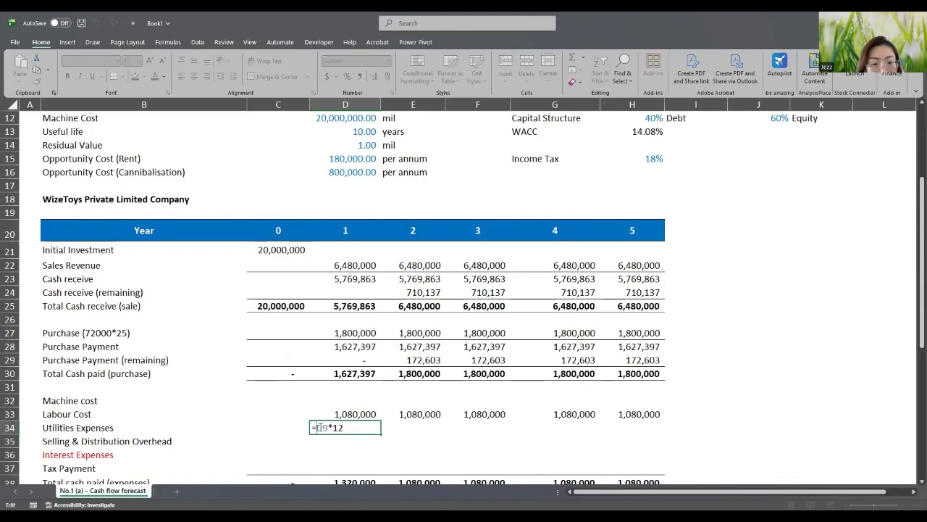
key("F4")
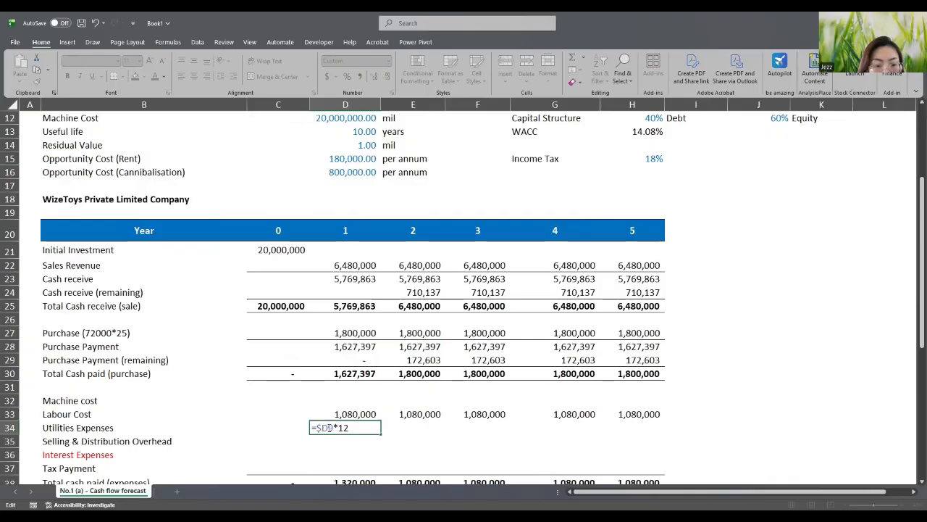
type("$")
key("Return")
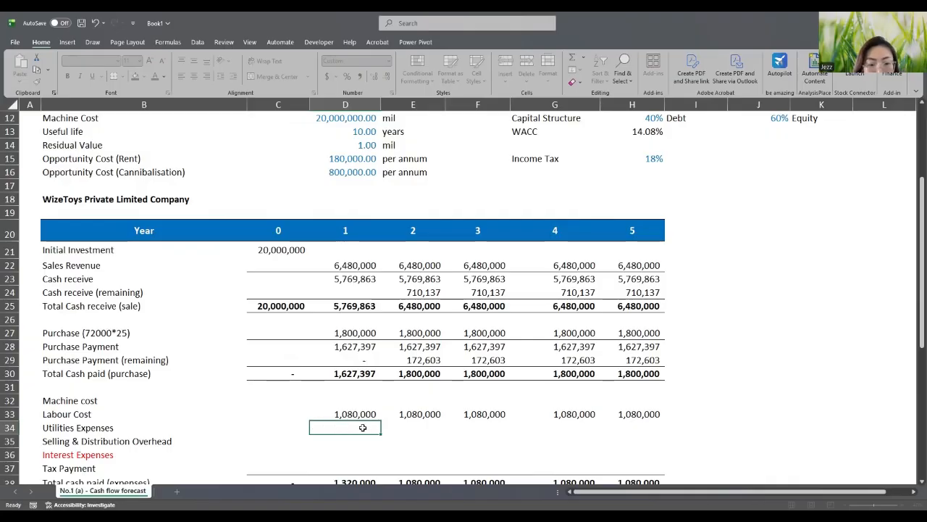
left_click_drag(378, 433, 647, 437)
scroll(365, 382, "up", 4)
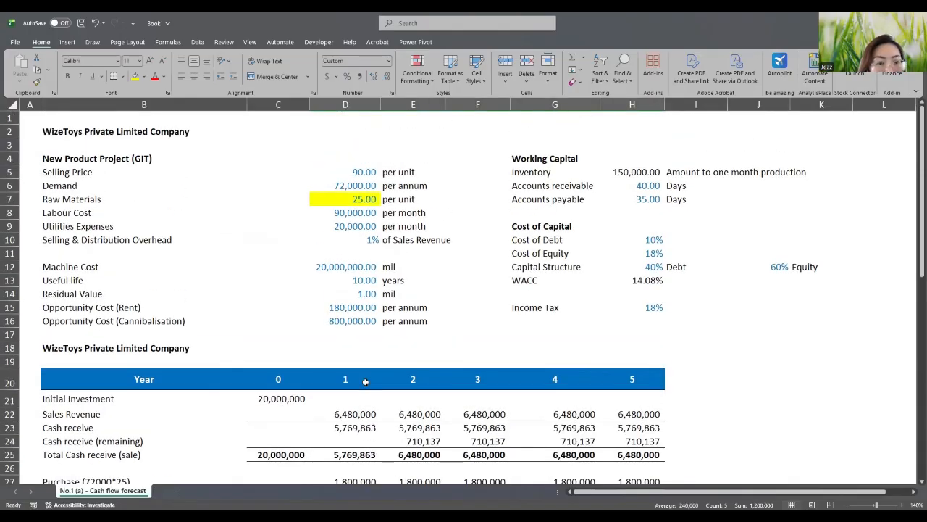
scroll(365, 382, "down", 2)
scroll(349, 428, "up", 1)
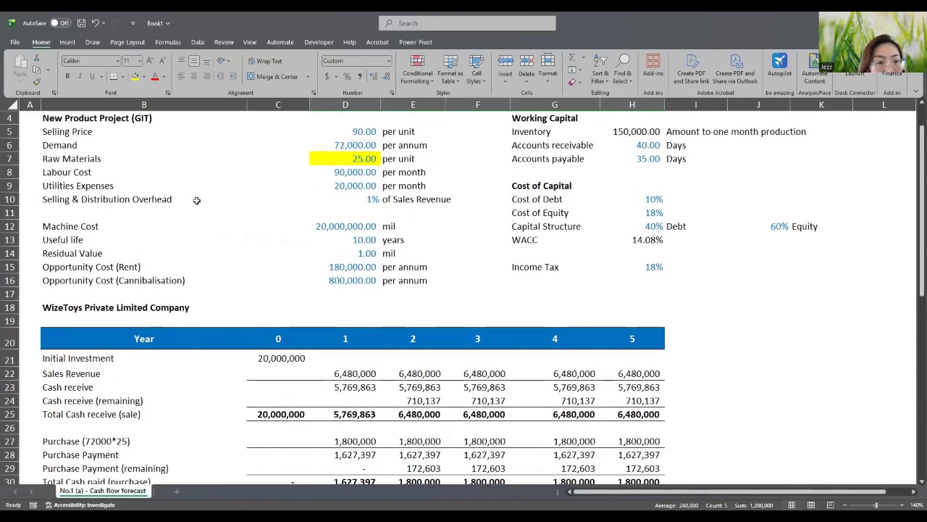
scroll(392, 286, "down", 3)
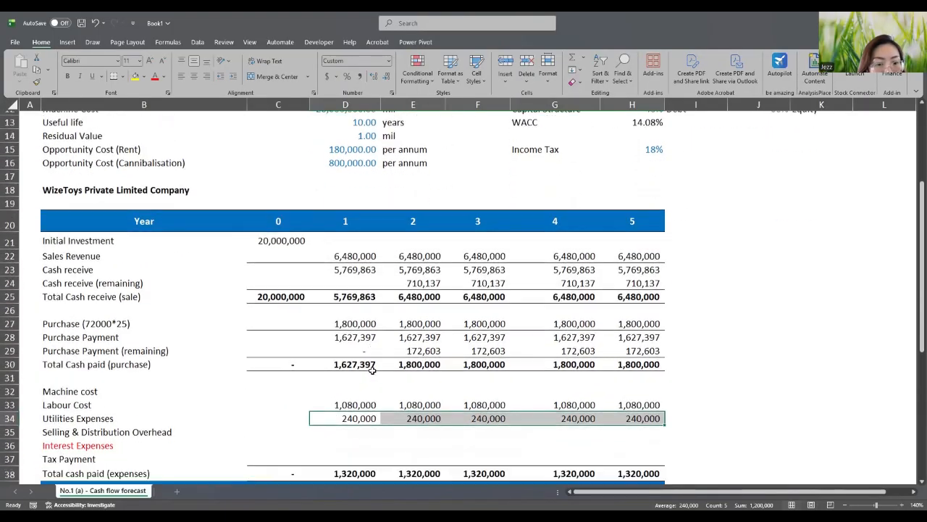
- Enter =$D$22*1% in D35 and fill it to H35, giving 64,800 each year
left_click(331, 426)
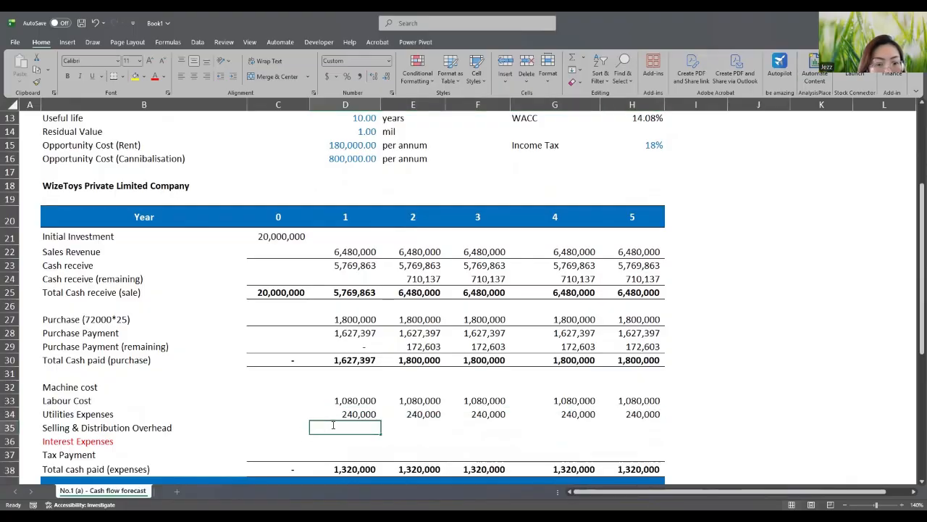
double_click(333, 426)
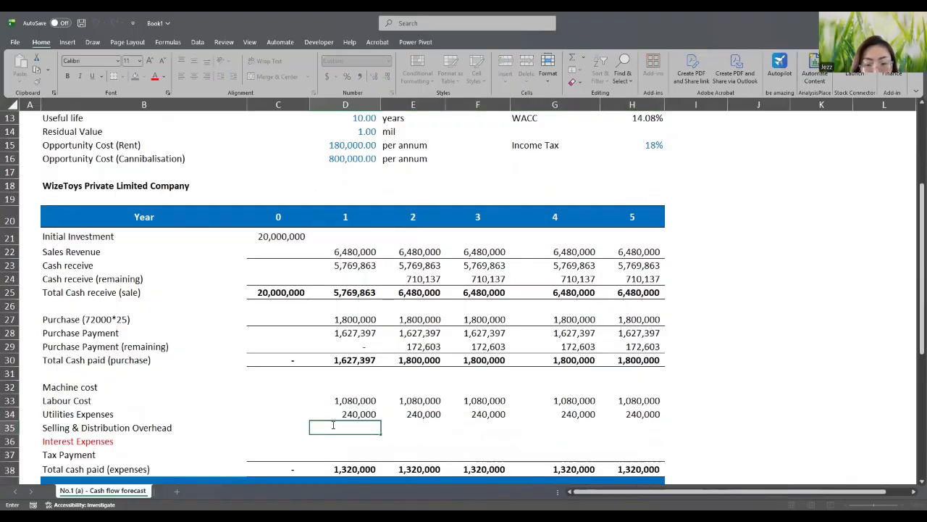
type("=")
left_click(362, 252)
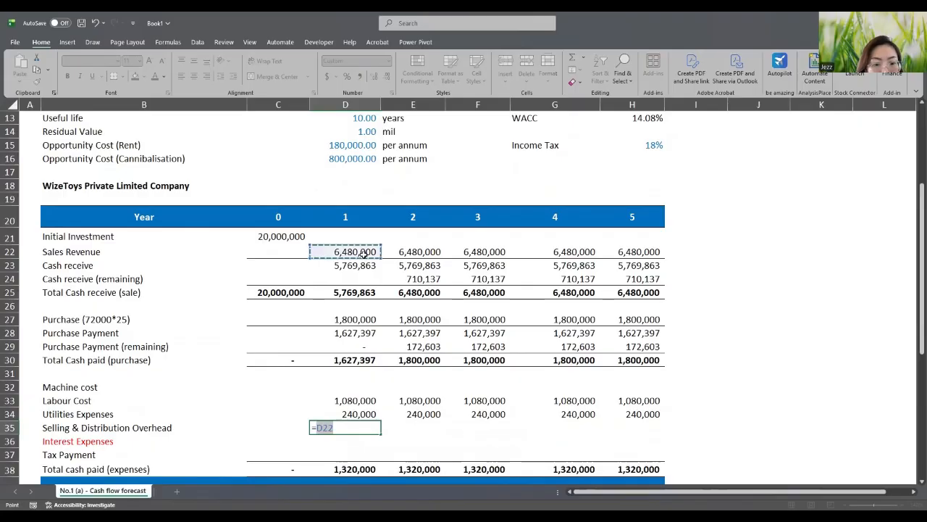
left_click(341, 427)
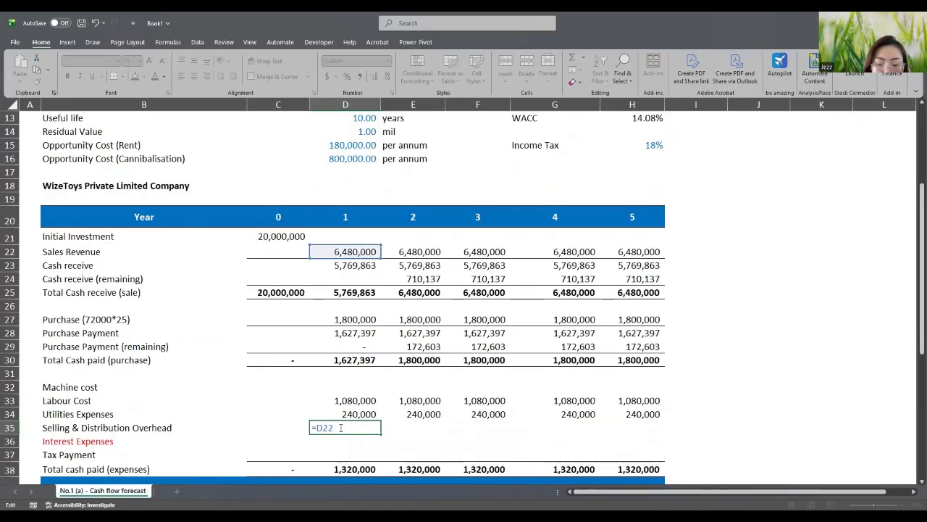
type("*0%")
key("Return")
double_click(341, 428)
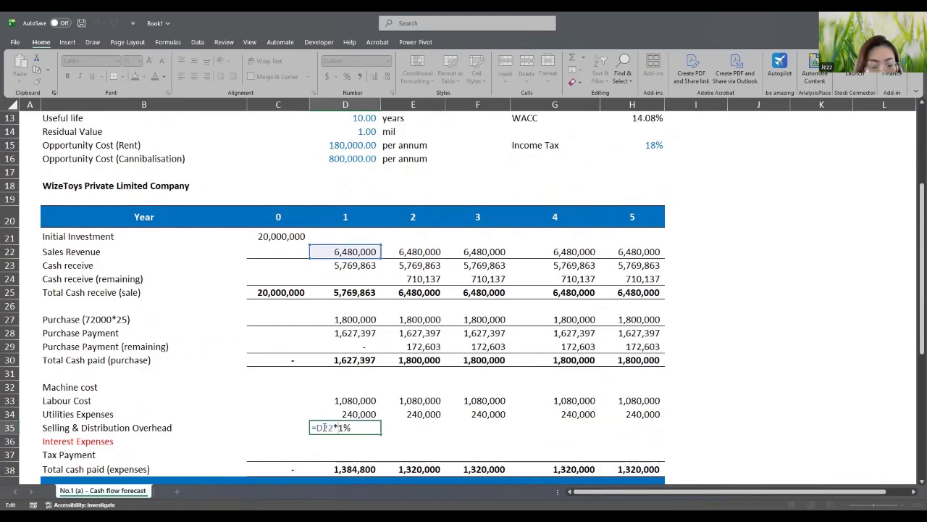
key("F4")
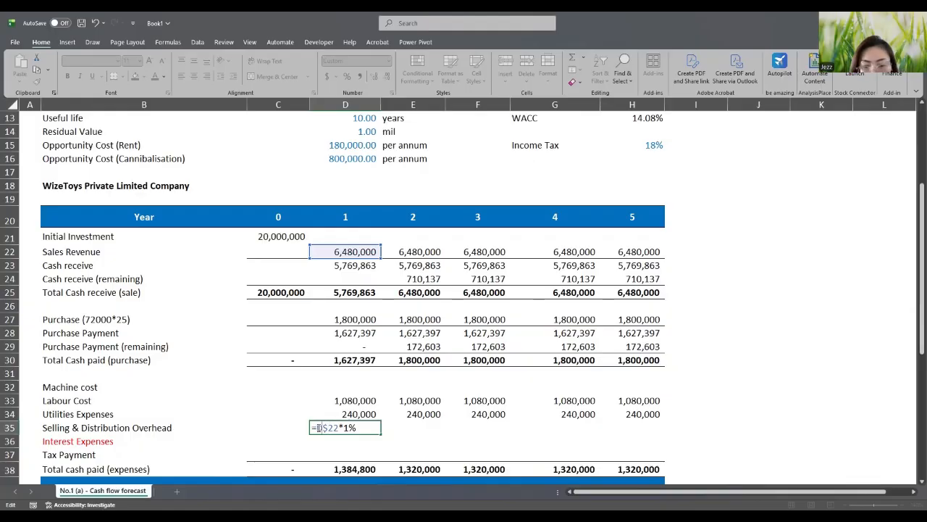
key("Return")
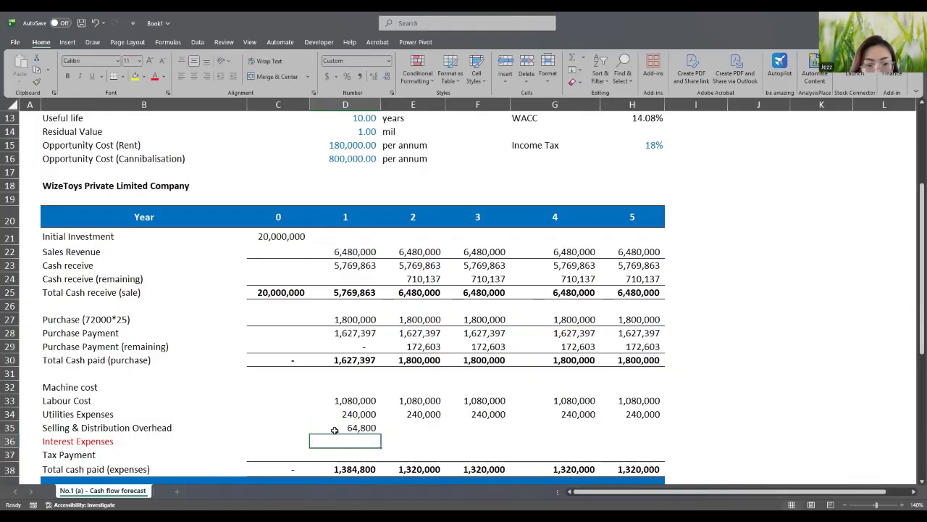
left_click(378, 429)
left_click_drag(382, 434, 648, 439)
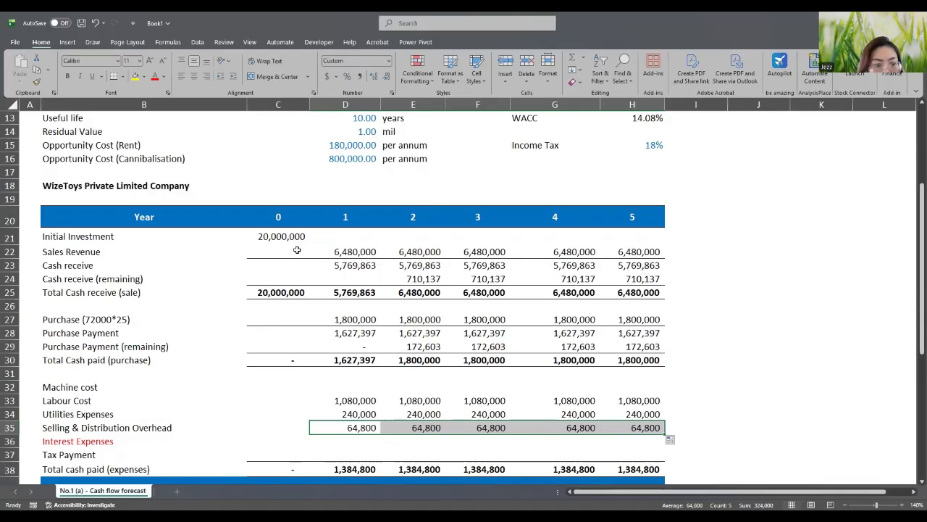
scroll(362, 376, "down", 2)
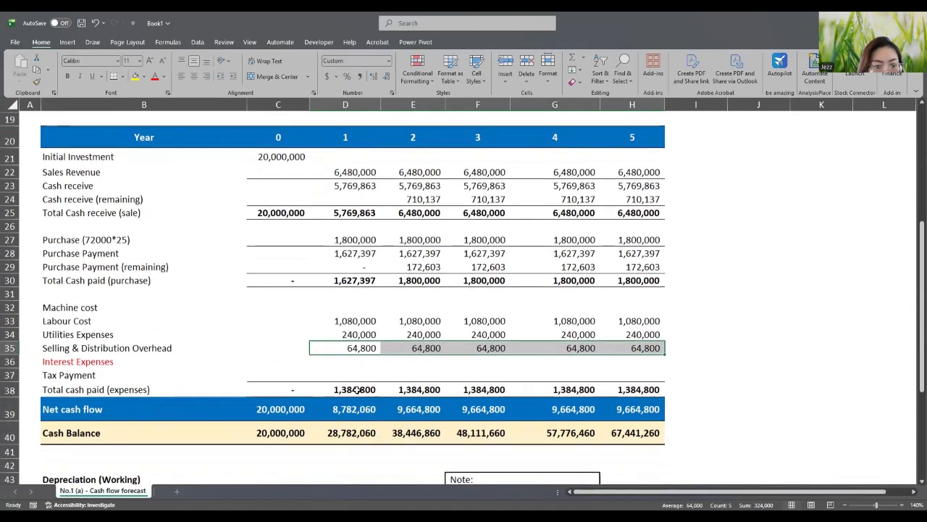
scroll(386, 373, "up", 2)
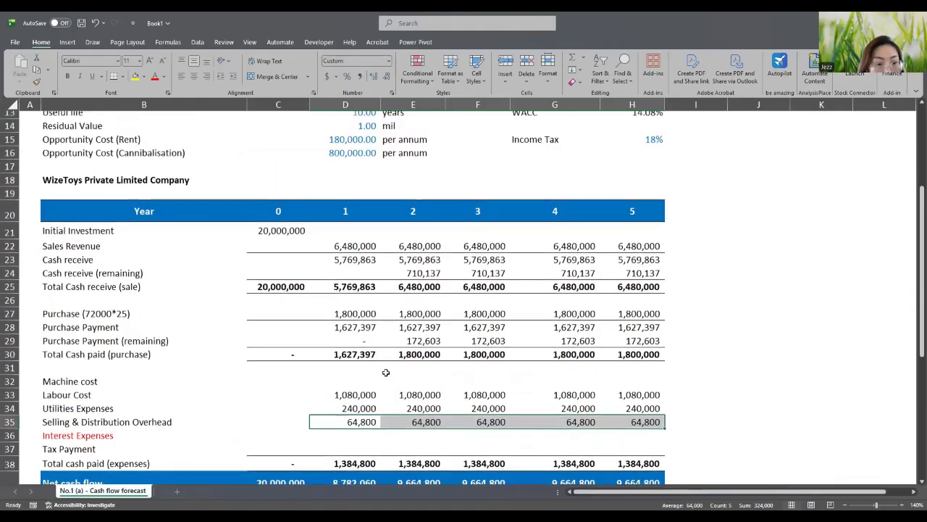
scroll(385, 372, "up", 3)
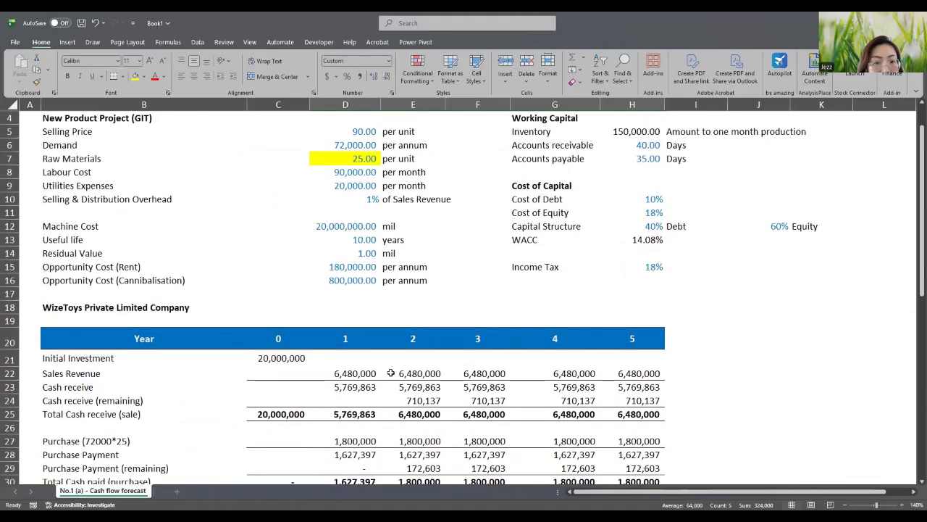
scroll(391, 373, "down", 2)
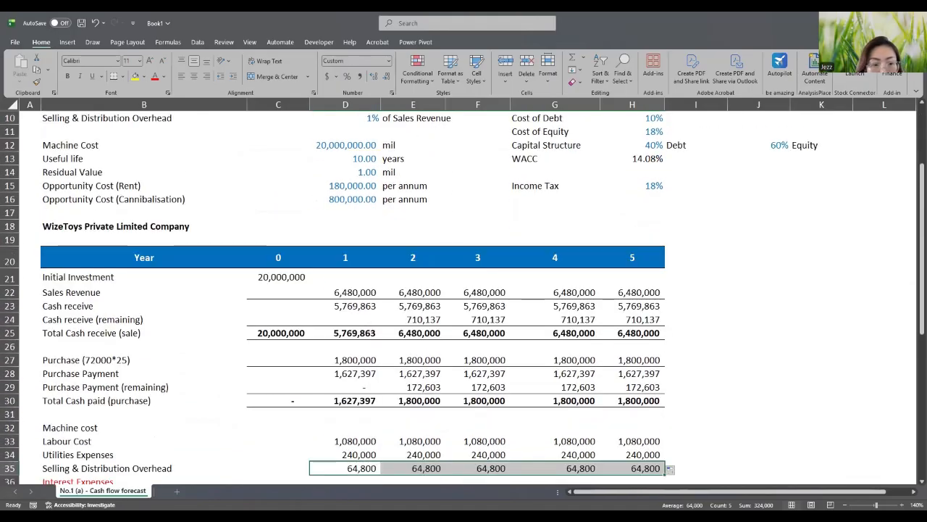
scroll(545, 442, "down", 5)
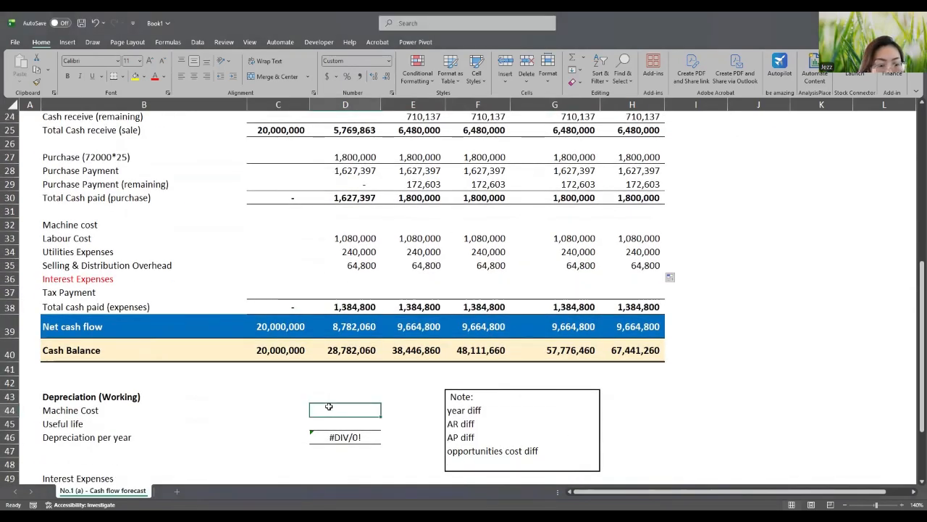
scroll(329, 407, "up", 2)
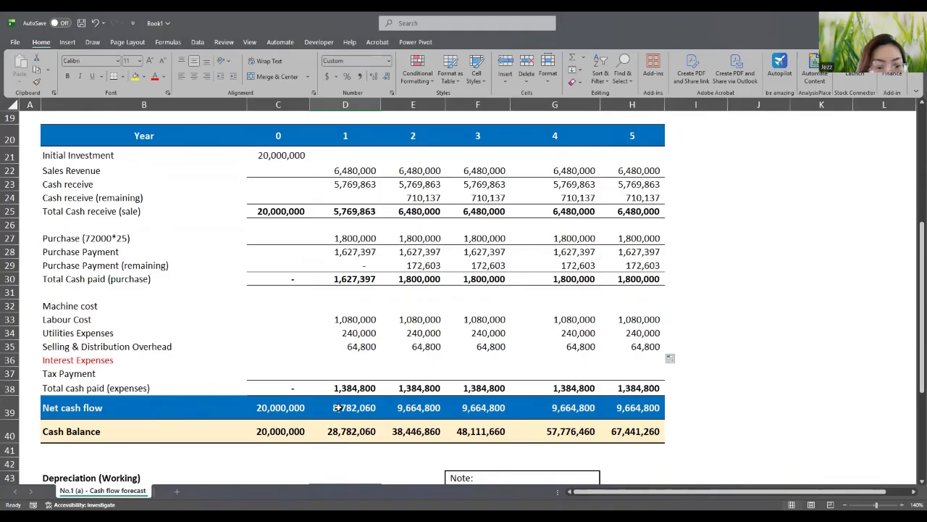
scroll(337, 408, "up", 1)
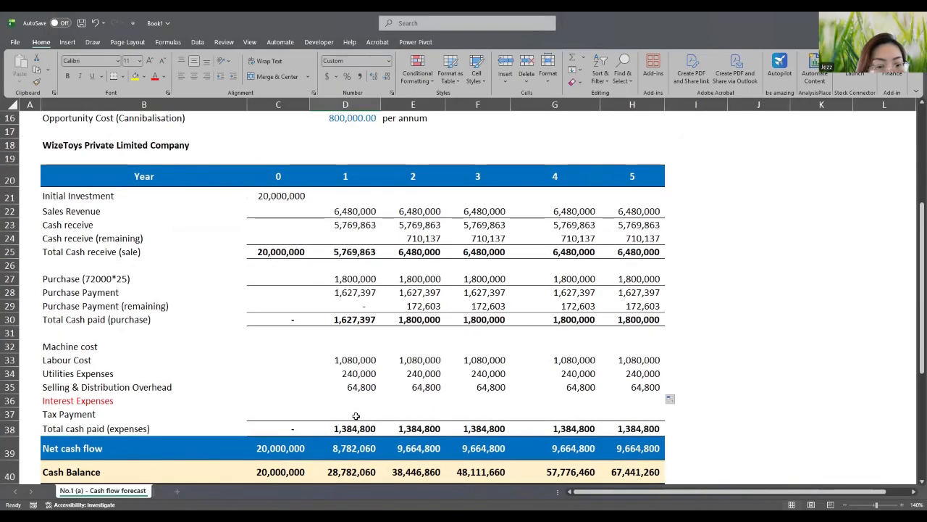
left_click(356, 414)
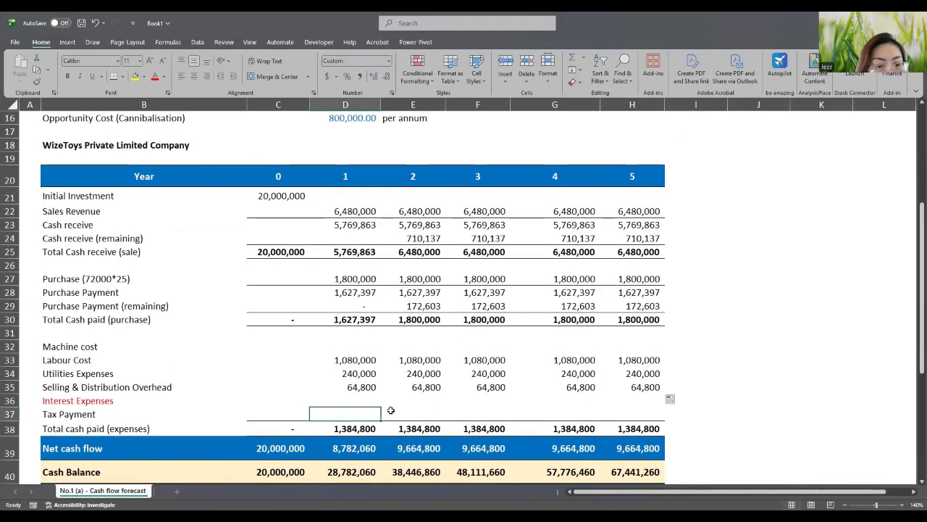
left_click(355, 399)
scroll(355, 399, "up", 3)
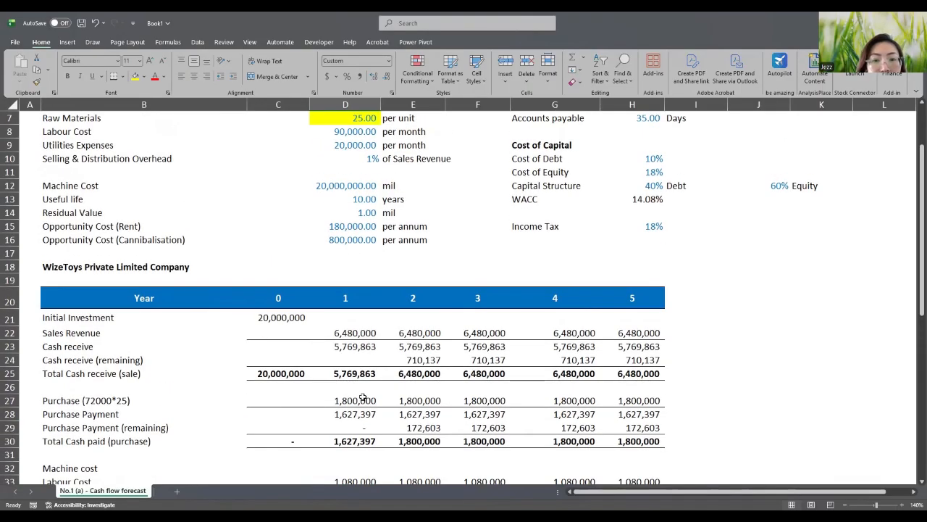
scroll(362, 398, "down", 3)
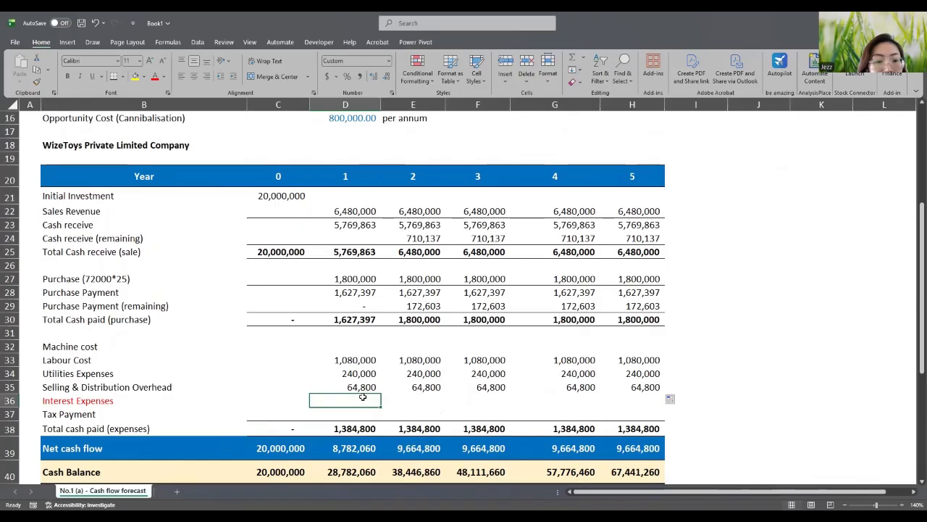
scroll(362, 398, "up", 2)
scroll(363, 397, "up", 1)
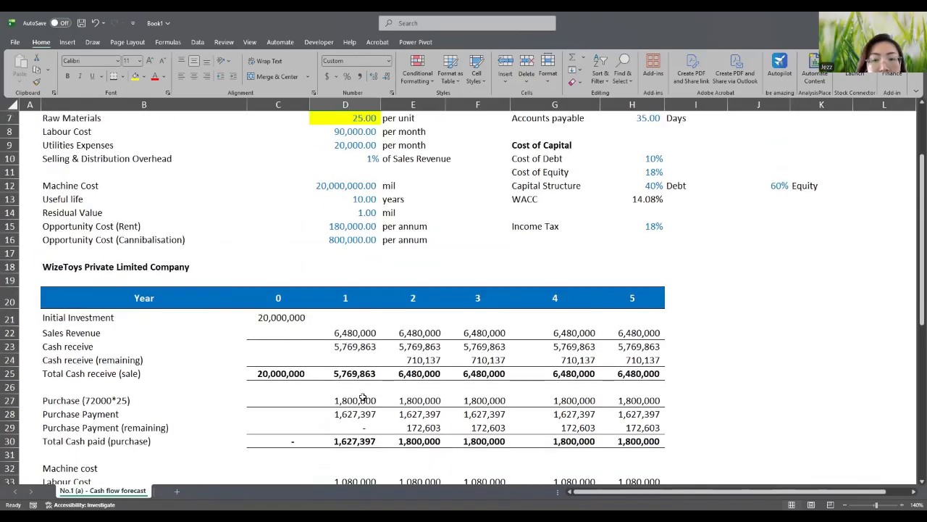
scroll(362, 398, "down", 2)
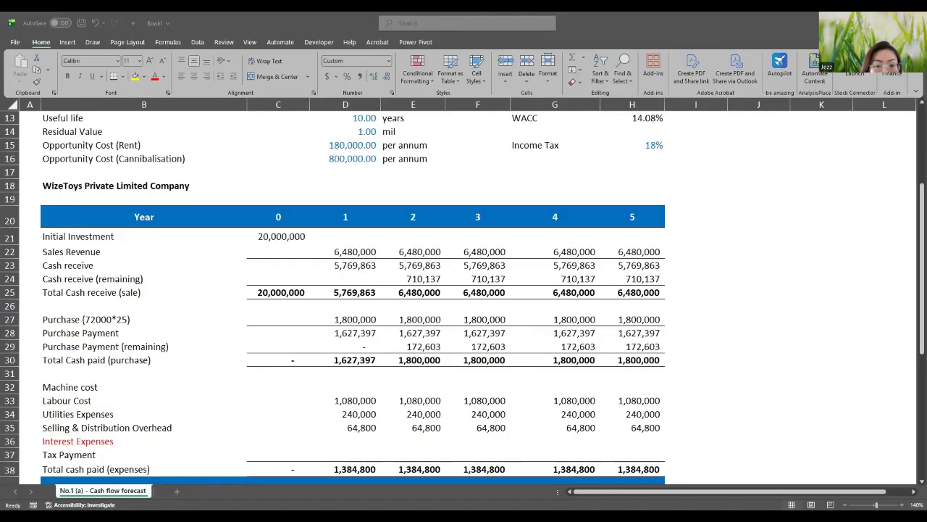
left_click(78, 366)
scroll(79, 367, "down", 2)
left_click(84, 361)
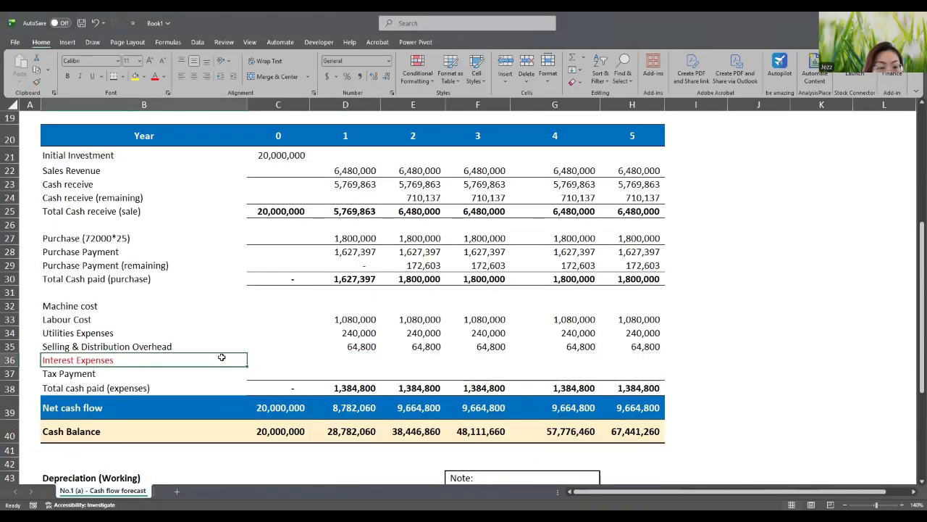
left_click(354, 360)
scroll(426, 364, "down", 1)
- Set Machine Cost to 20,000,000 by copying the year 0 Cash Balance amount into it
scroll(426, 364, "down", 3)
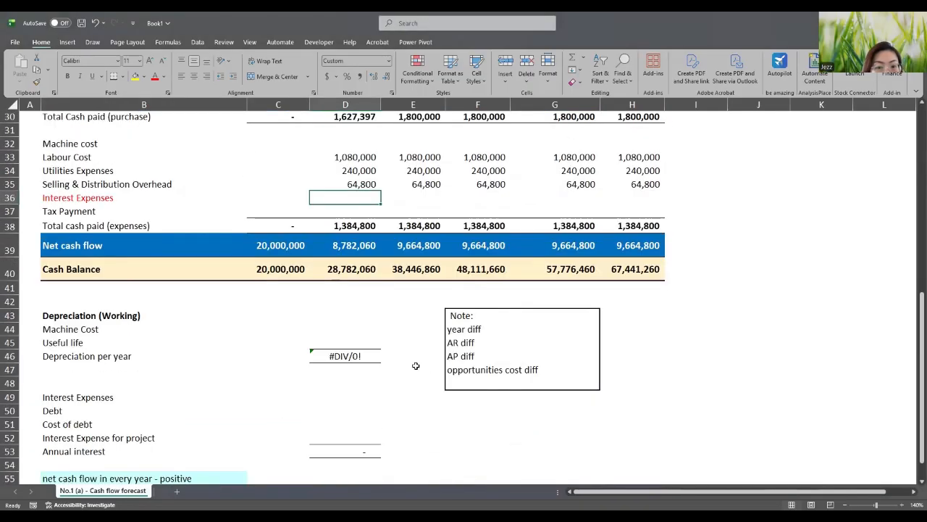
left_click(334, 327)
double_click(334, 327)
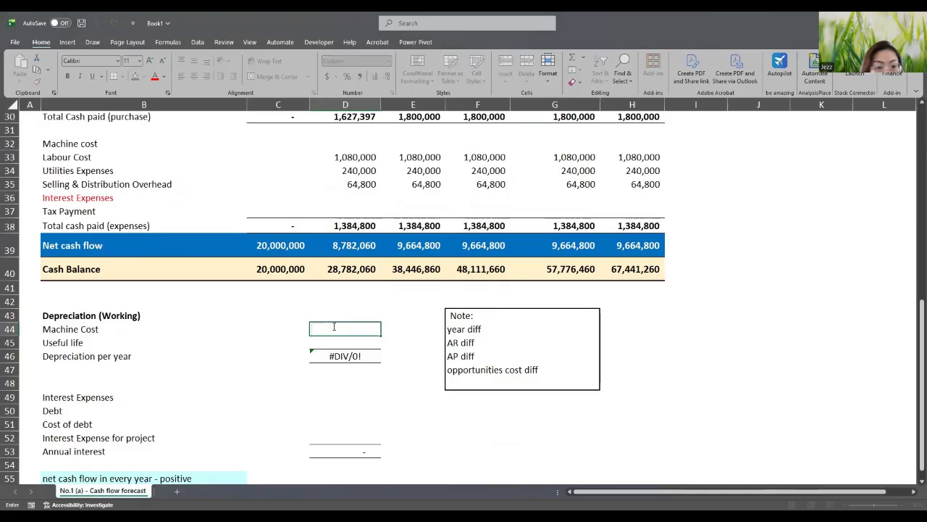
type("200000")
key("BackSpace")
key("BackSpace")
key("BackSpace")
key("BackSpace")
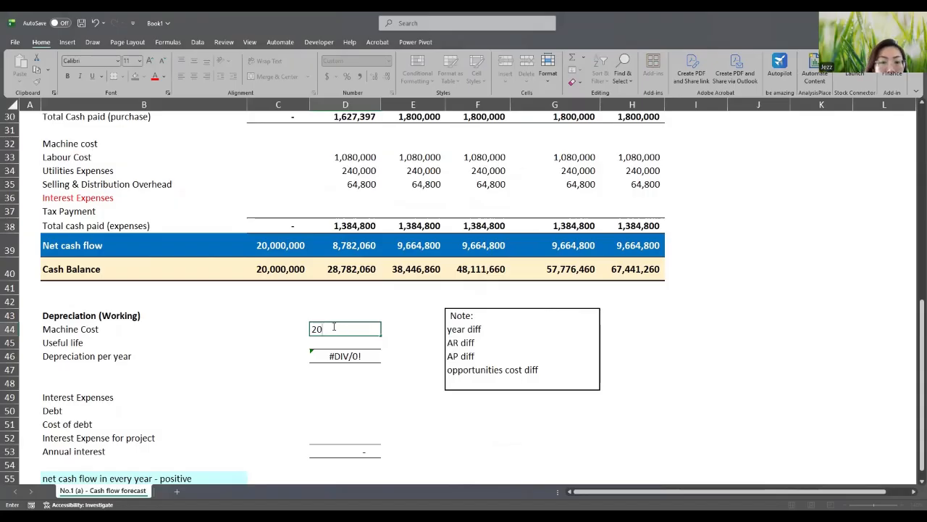
key("BackSpace")
key("BackSpace")
left_click(266, 270)
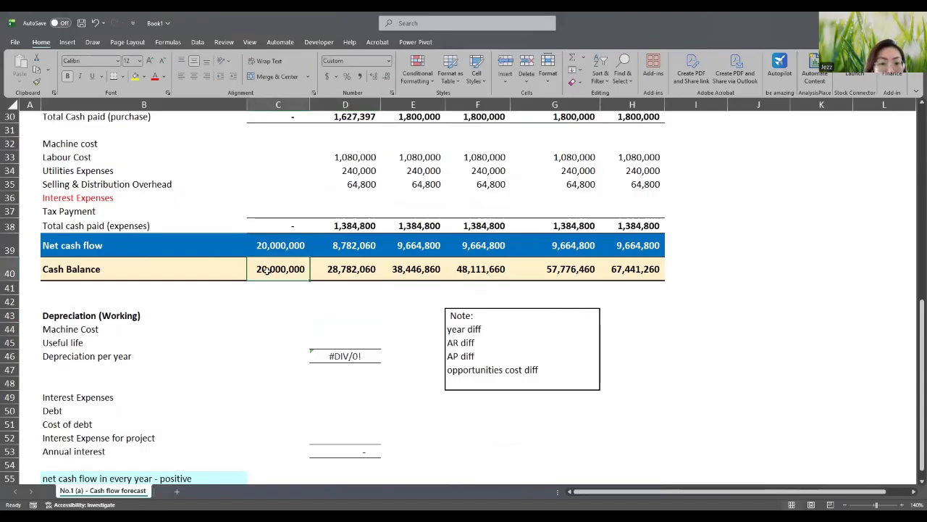
key("ctrl+c")
left_click(347, 326)
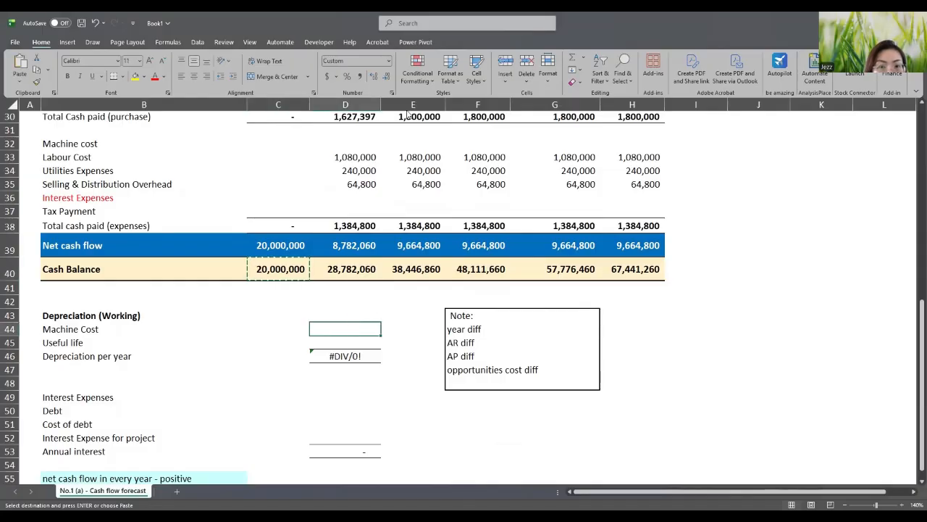
right_click(348, 326)
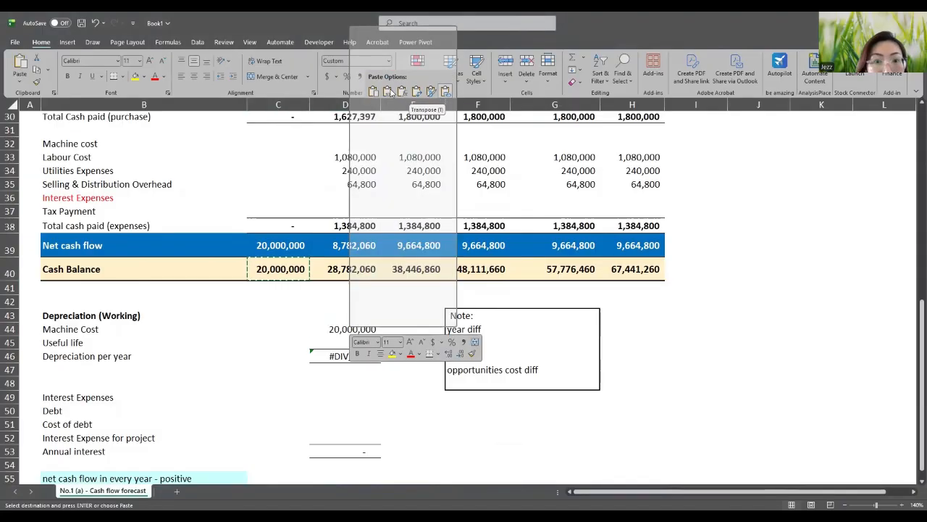
- Enter a useful life of 10 in D45, giving 2,000,000 depreciation per year
double_click(341, 341)
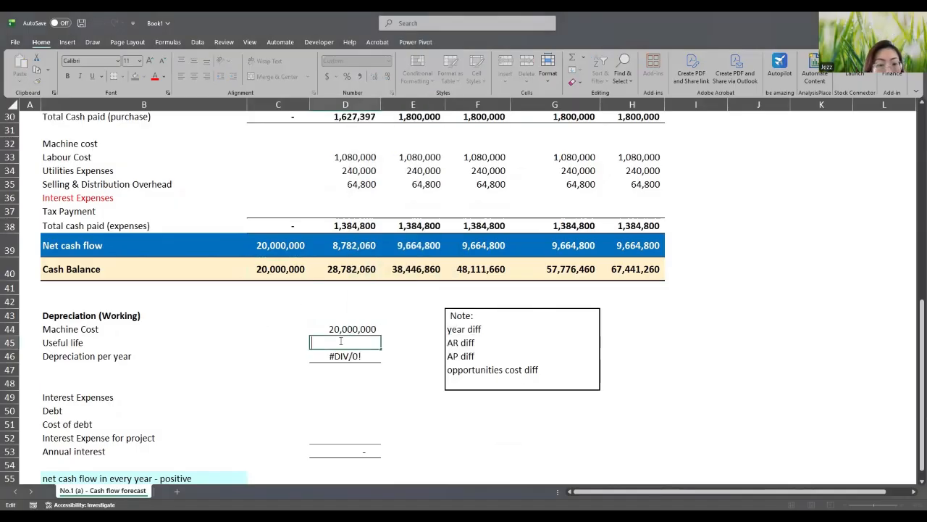
type("10")
key("Return")
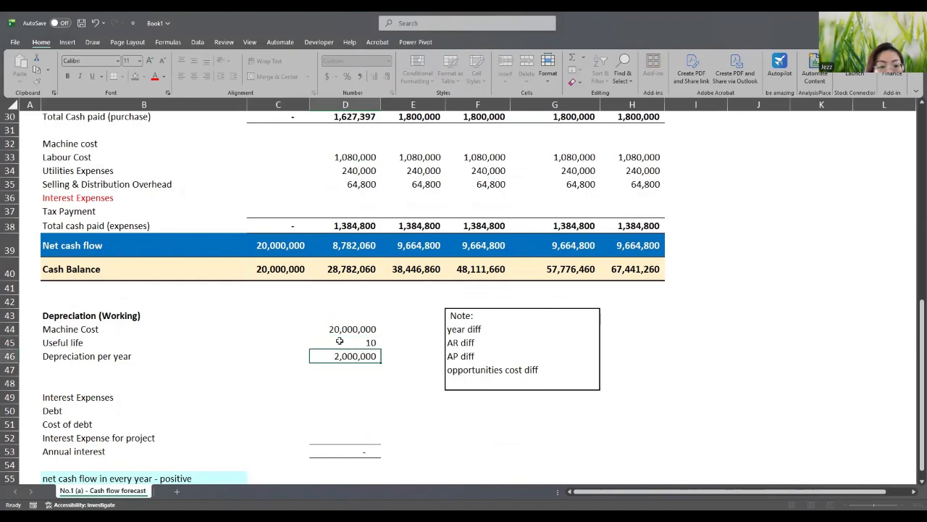
left_click(337, 397)
left_click(345, 367)
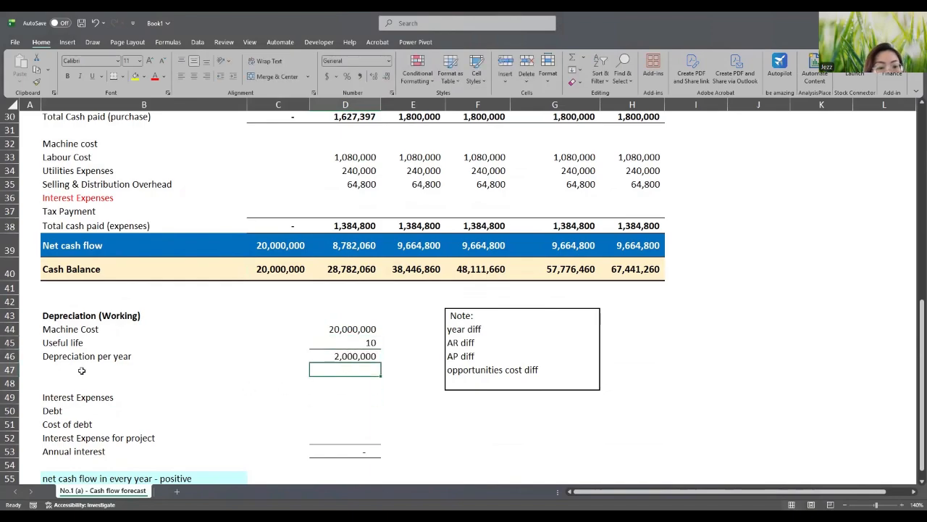
left_click(375, 355)
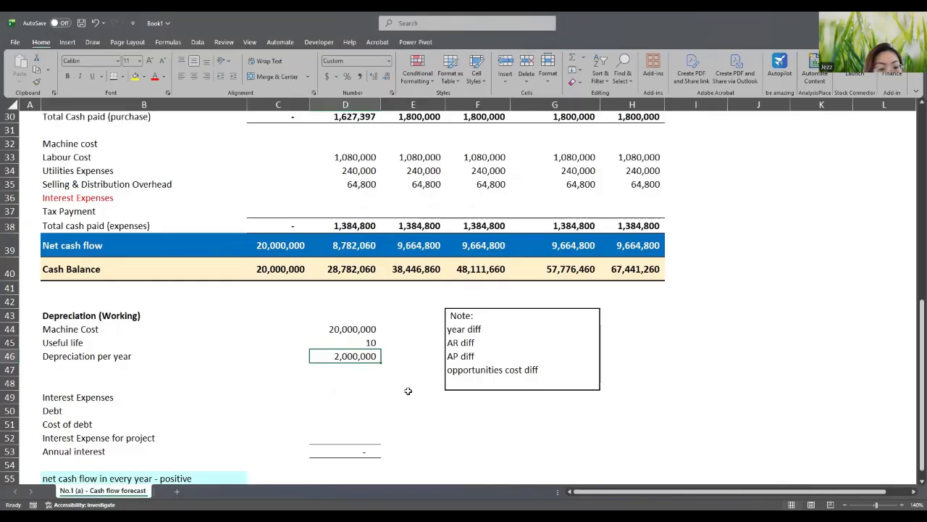
- Link the Debt cell D50 to the 800,000 assumption with =D16
left_click(319, 400)
scroll(297, 395, "down", 1)
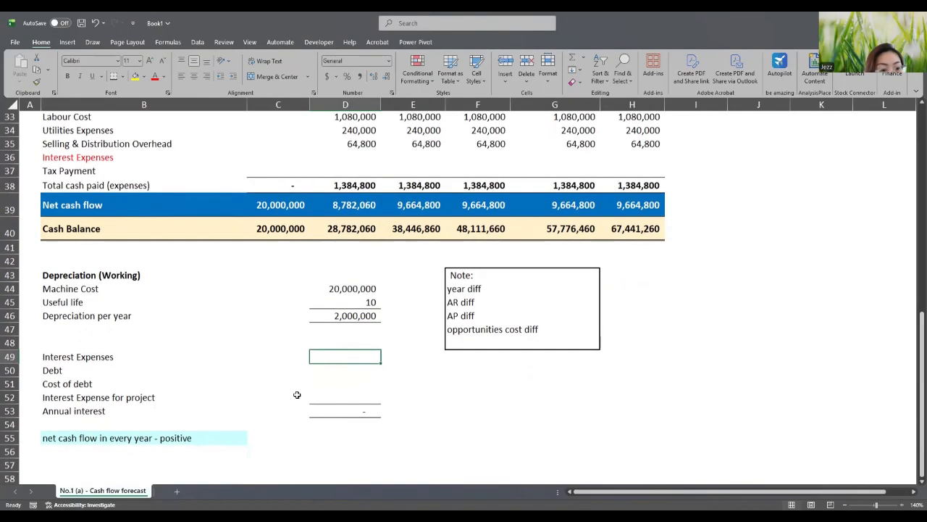
left_click(327, 369)
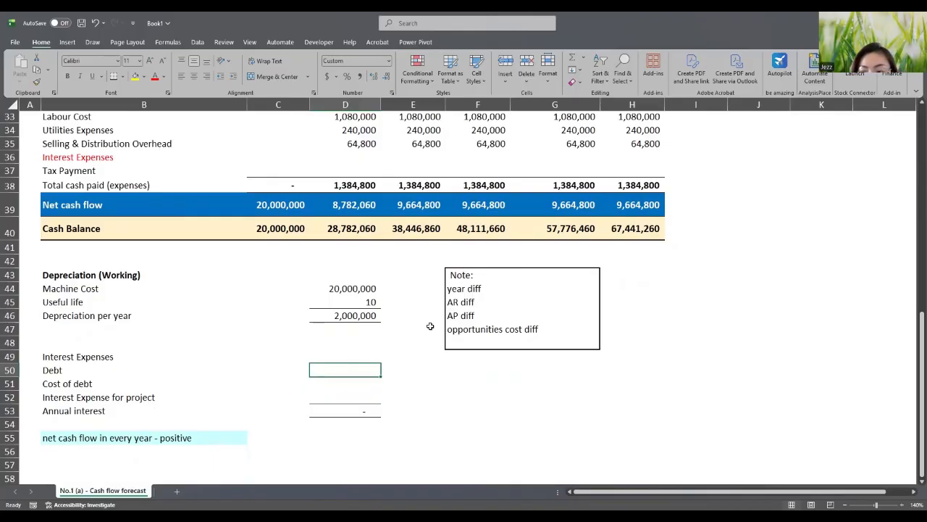
key("alt+Tab")
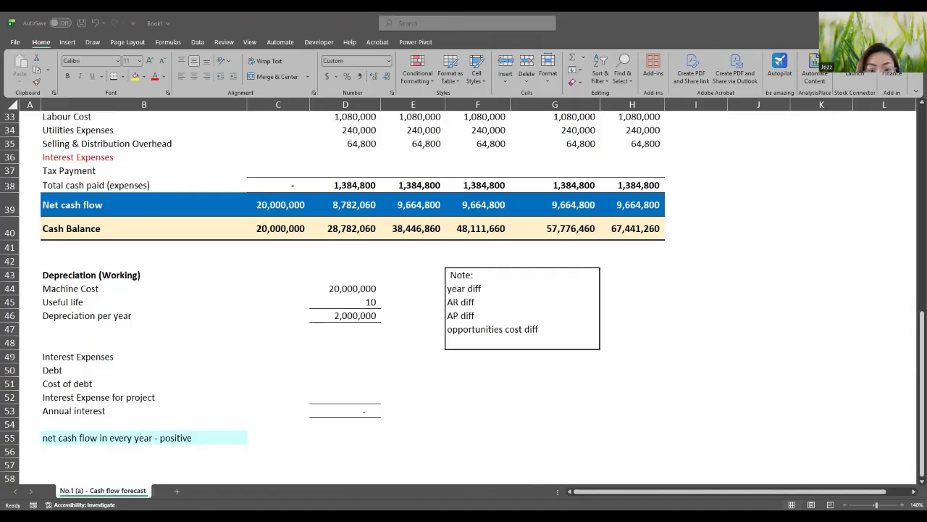
left_click(332, 371)
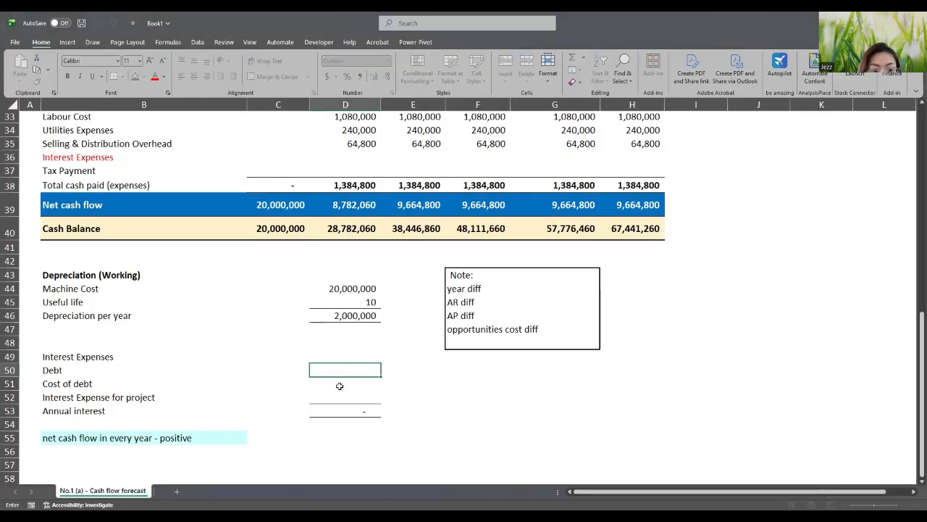
scroll(339, 385, "up", 5)
scroll(357, 395, "up", 4)
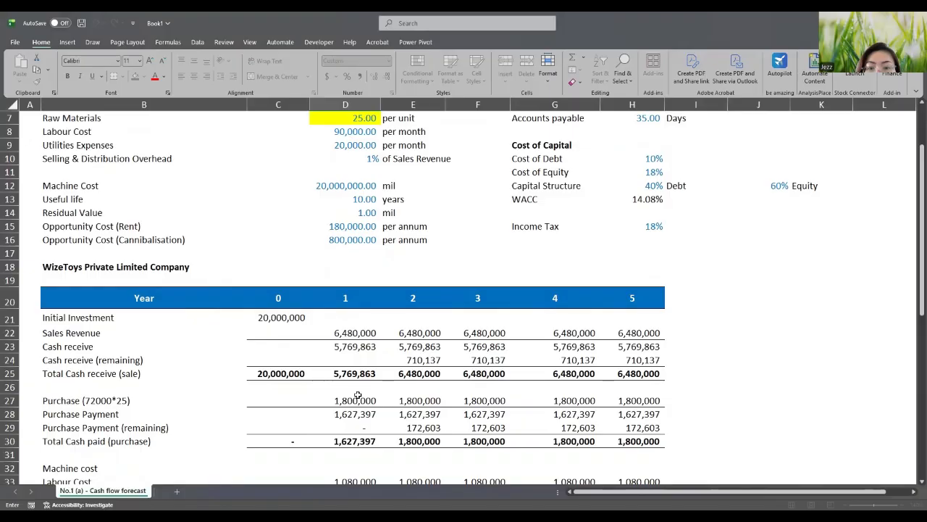
scroll(358, 395, "down", 9)
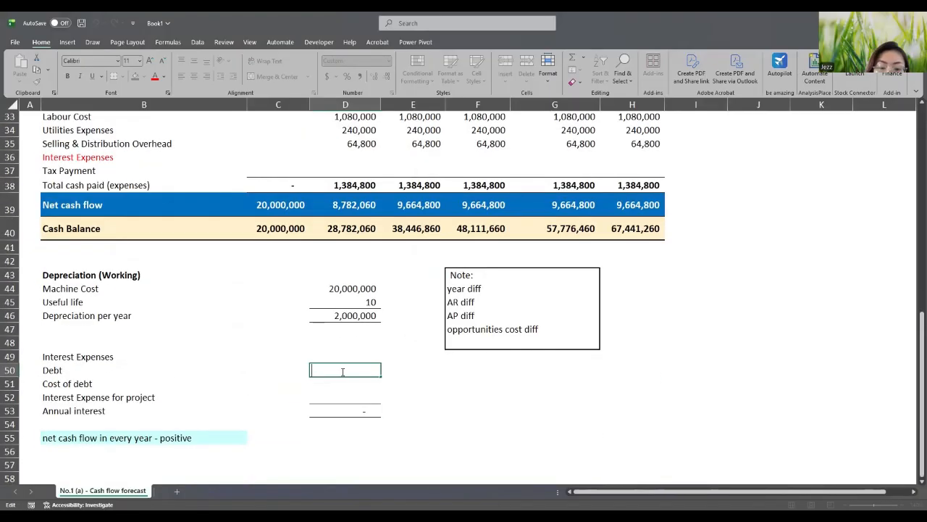
type("=")
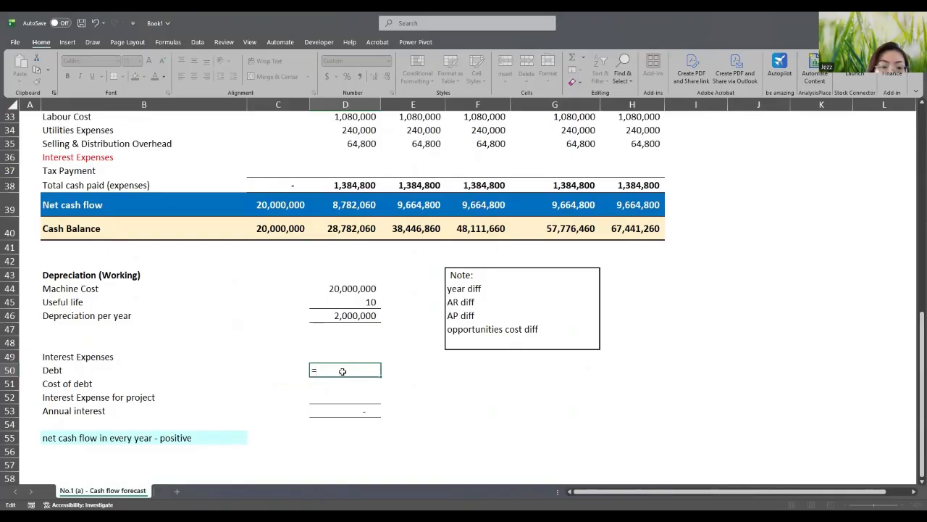
scroll(343, 371, "up", 6)
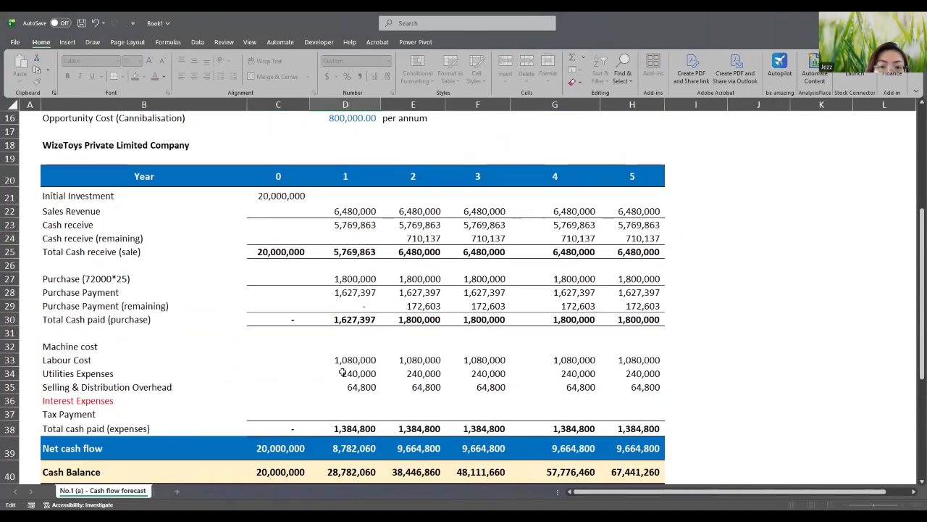
scroll(343, 371, "down", 5)
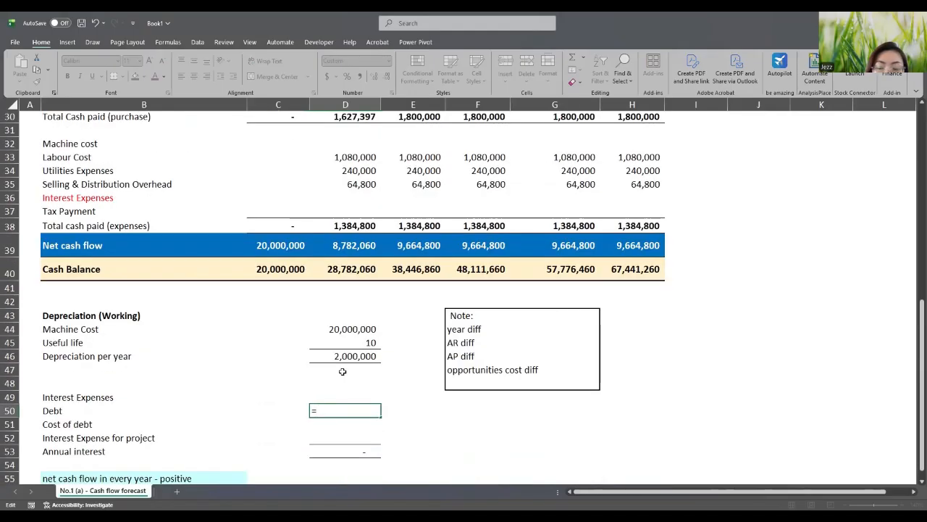
type("8")
key("BackSpace")
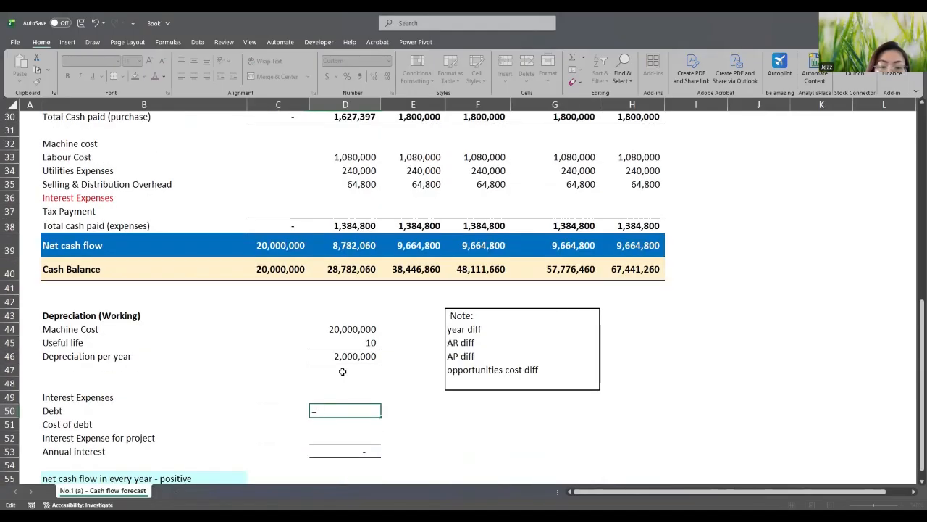
scroll(343, 372, "up", 6)
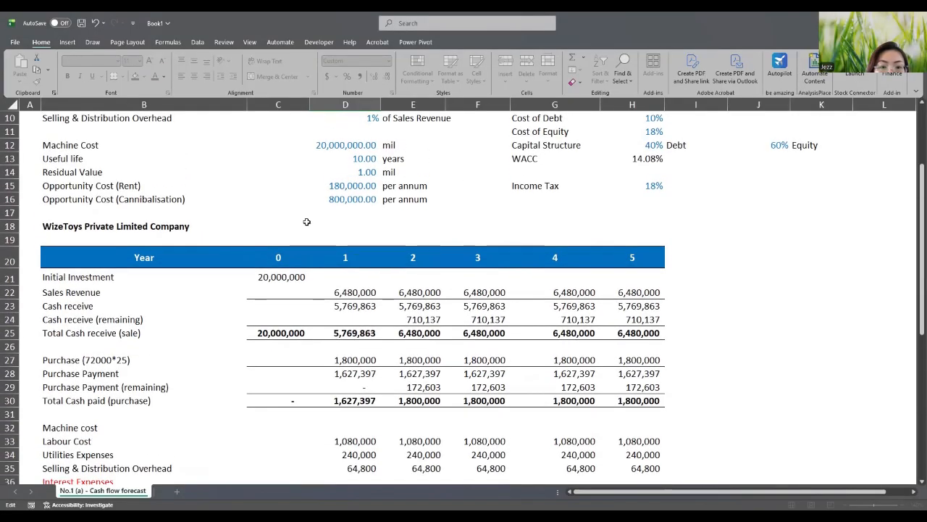
left_click(345, 197)
scroll(405, 247, "down", 8)
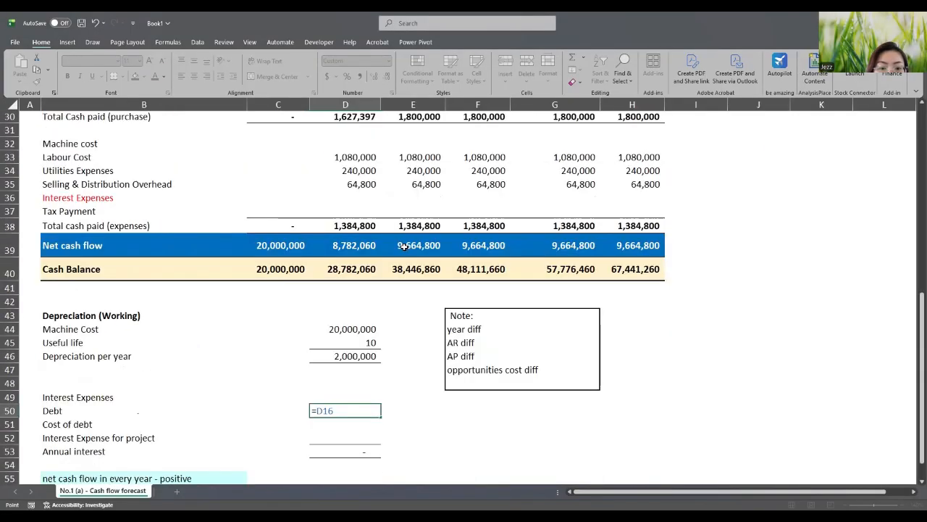
key("Return")
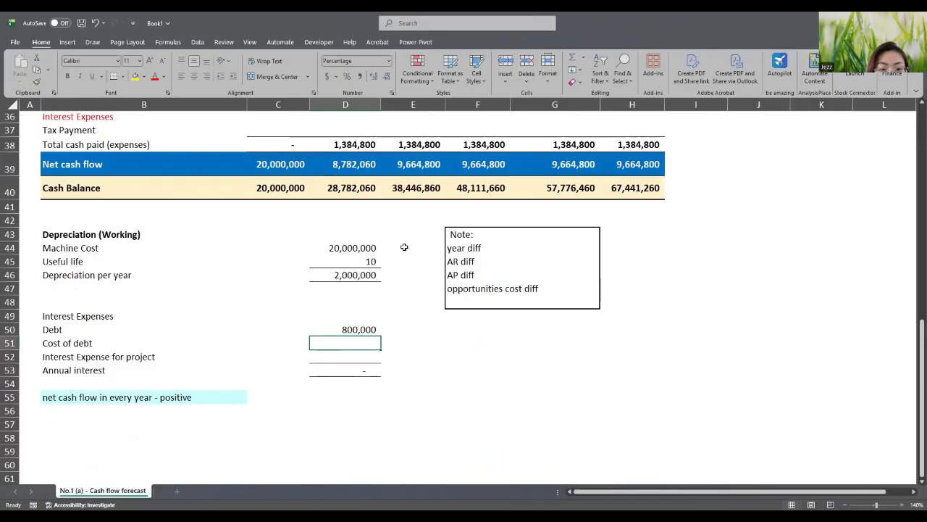
- Set the cost of debt in D51 to =H10, the 10% assumption
double_click(343, 343)
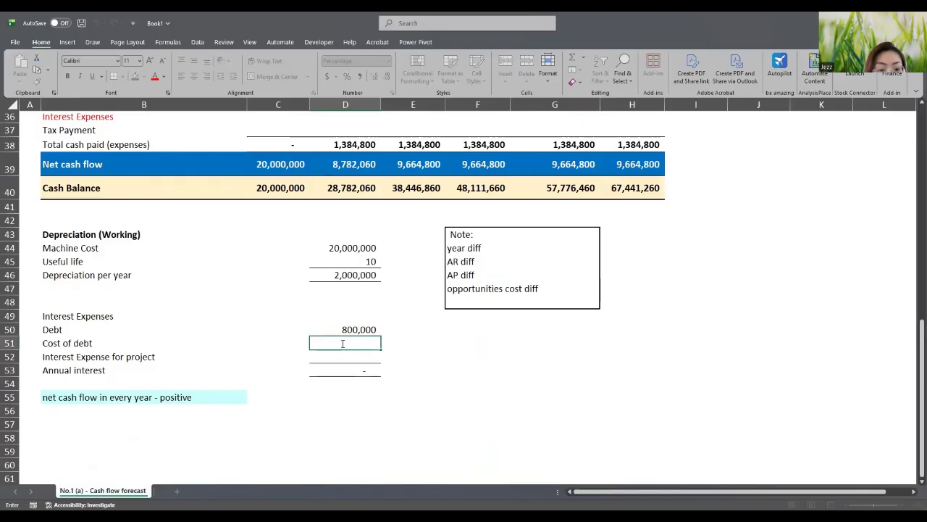
scroll(343, 344, "up", 12)
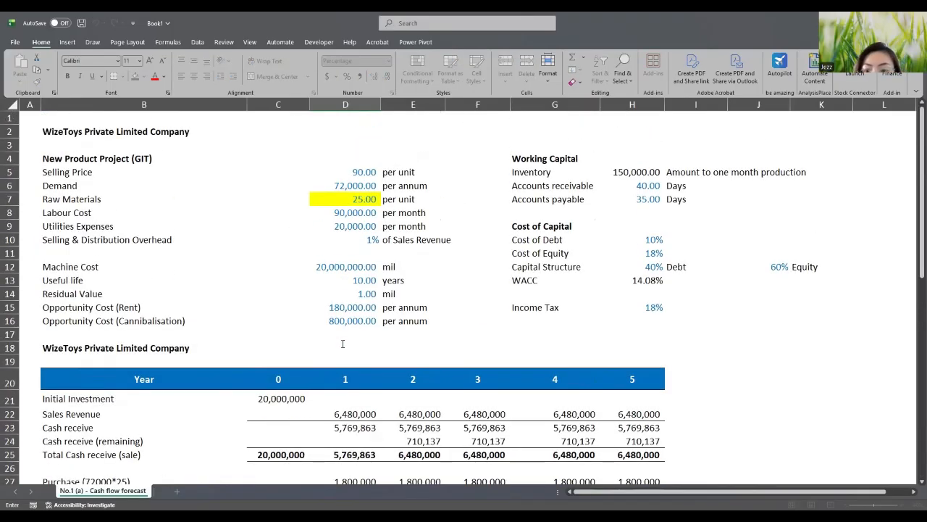
scroll(741, 291, "down", 10)
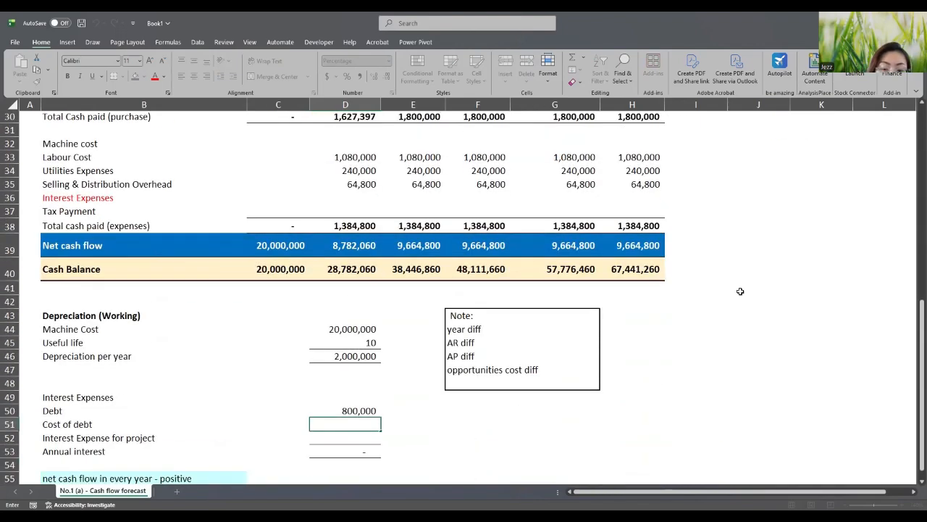
type("=")
scroll(741, 291, "up", 6)
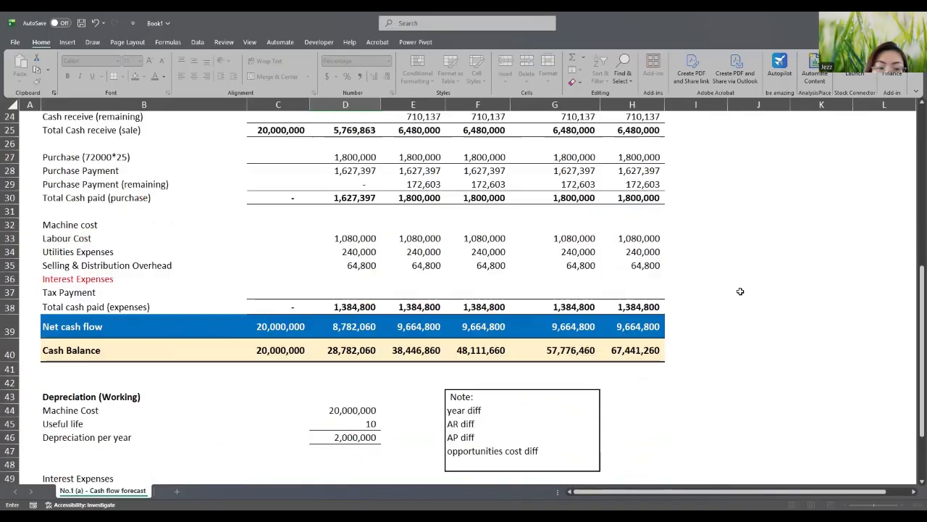
scroll(740, 292, "up", 4)
left_click(658, 240)
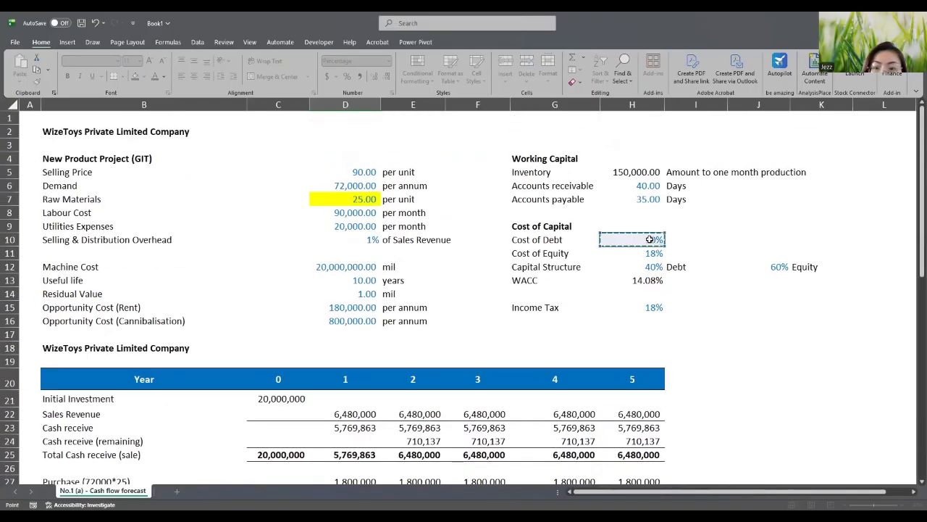
key("Return")
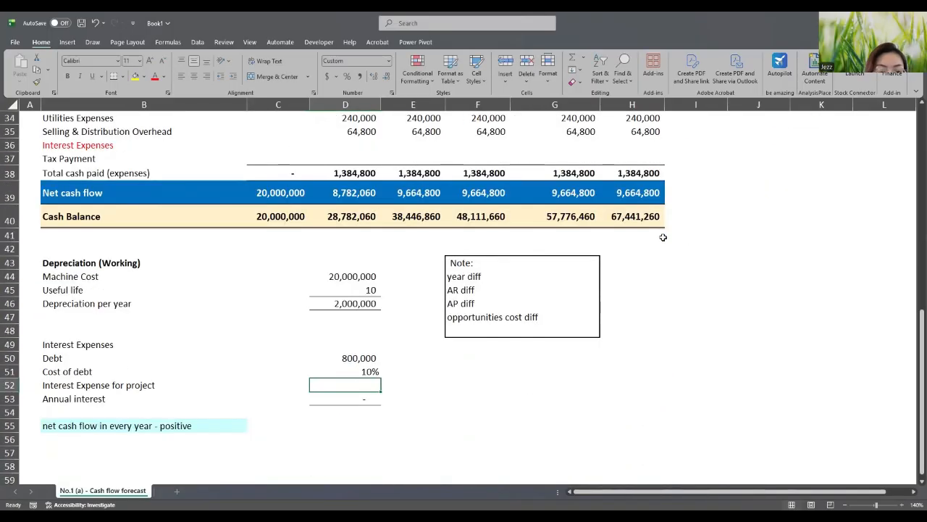
- Compute interest expense for the project in D52 as =D50*D51, giving 80,000
scroll(348, 351, "down", 1)
double_click(348, 351)
type("=")
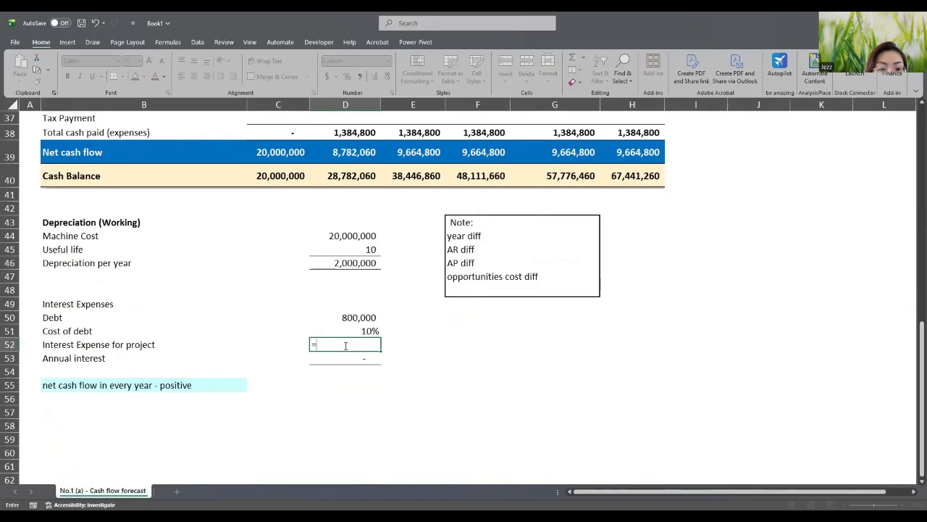
left_click(347, 319)
type("*")
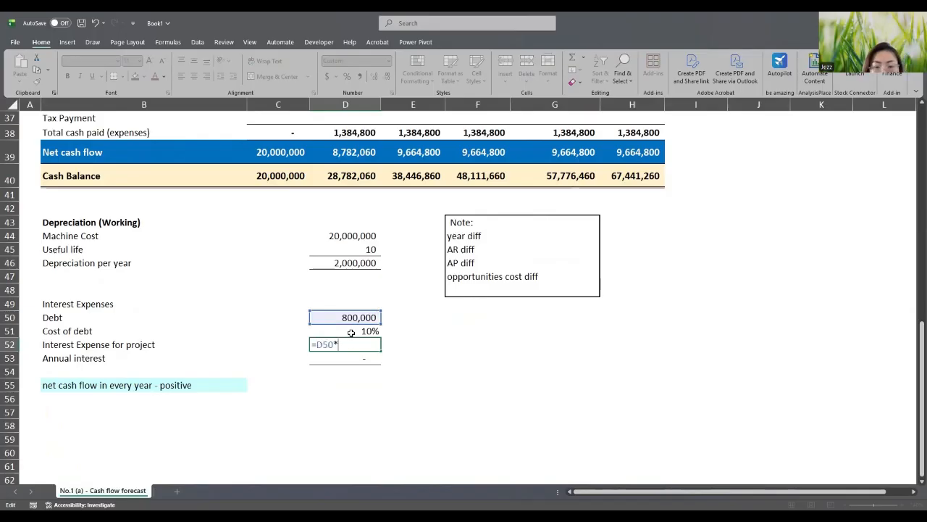
left_click(351, 332)
key("Return")
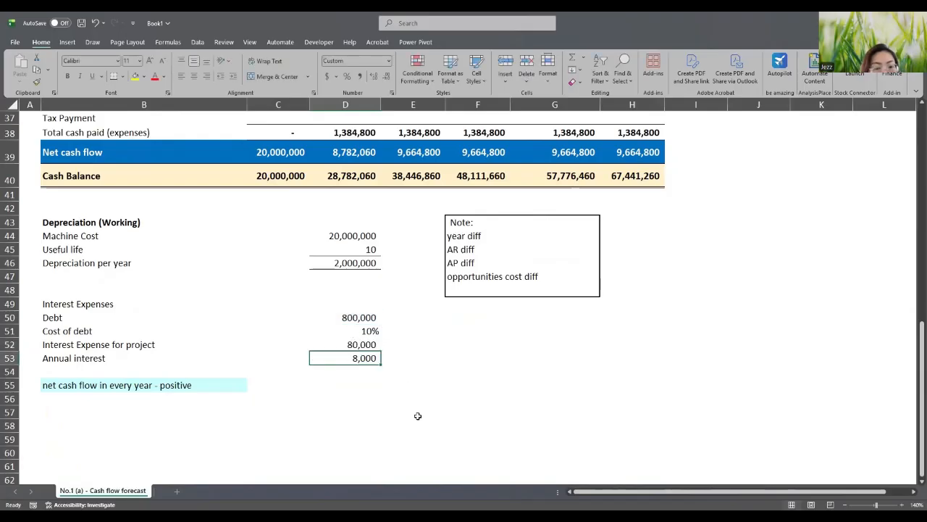
- Review the Debt formula =D16 in D50 against the assumptions and recommit it
left_click(497, 437)
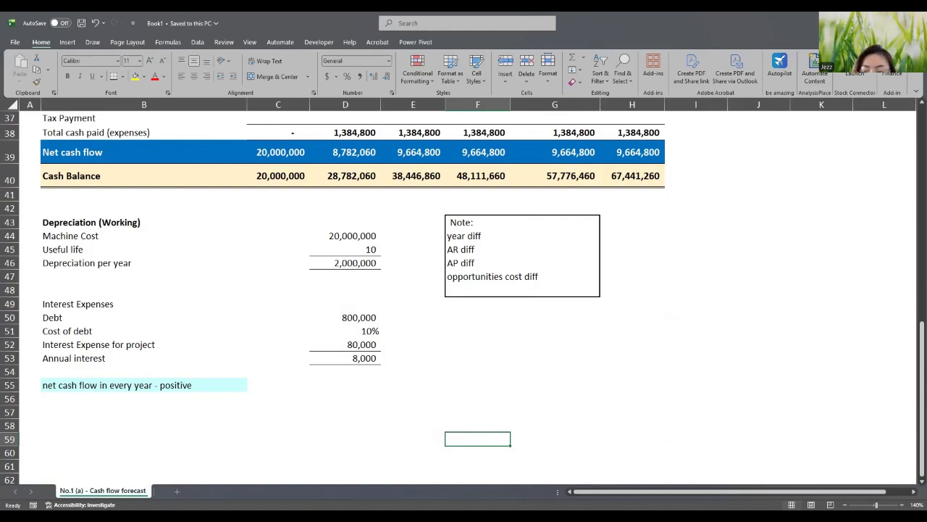
key("alt+Tab")
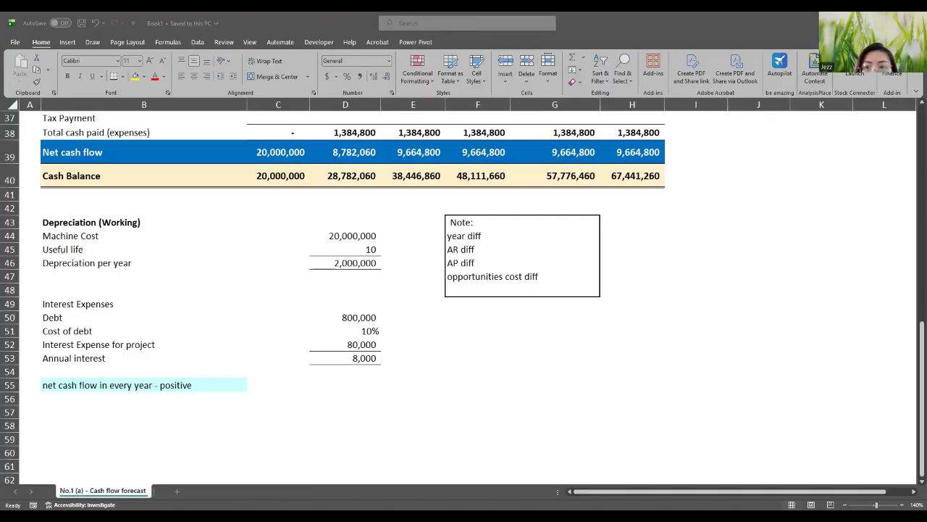
double_click(355, 317)
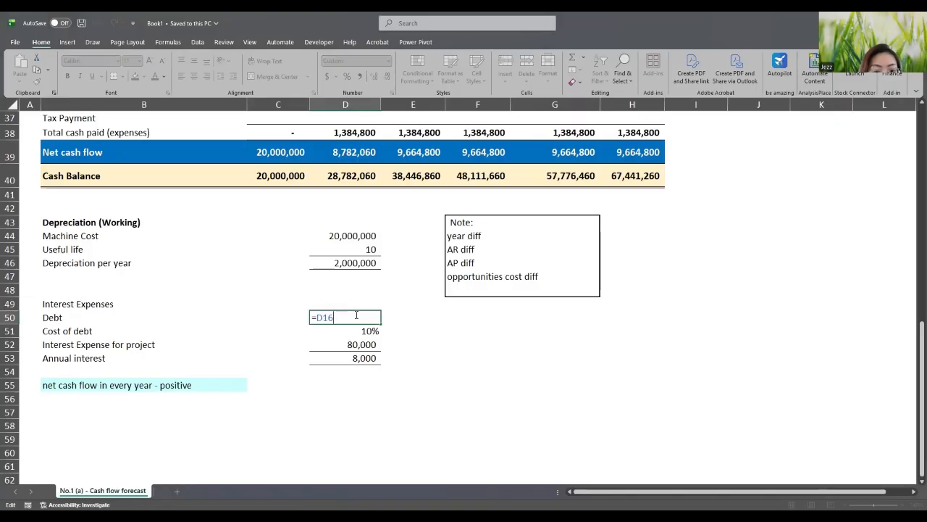
scroll(355, 317, "up", 10)
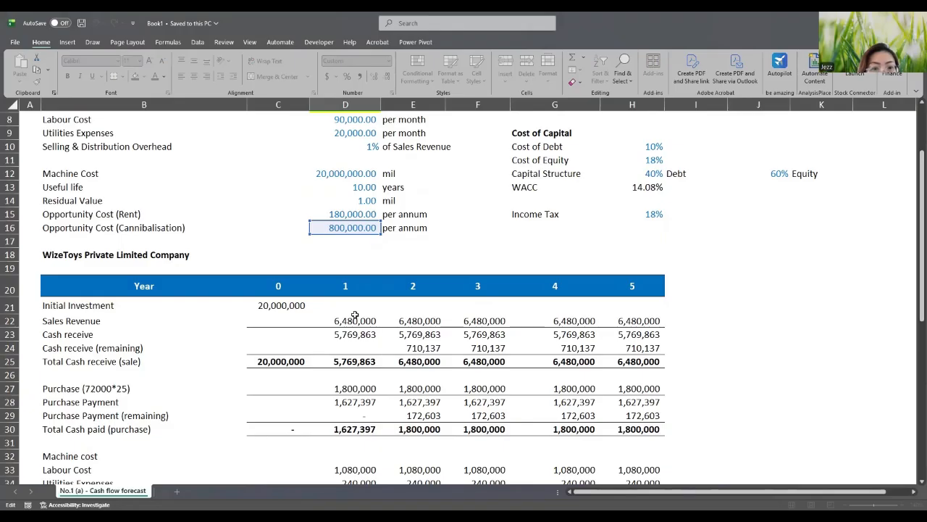
scroll(355, 314, "down", 6)
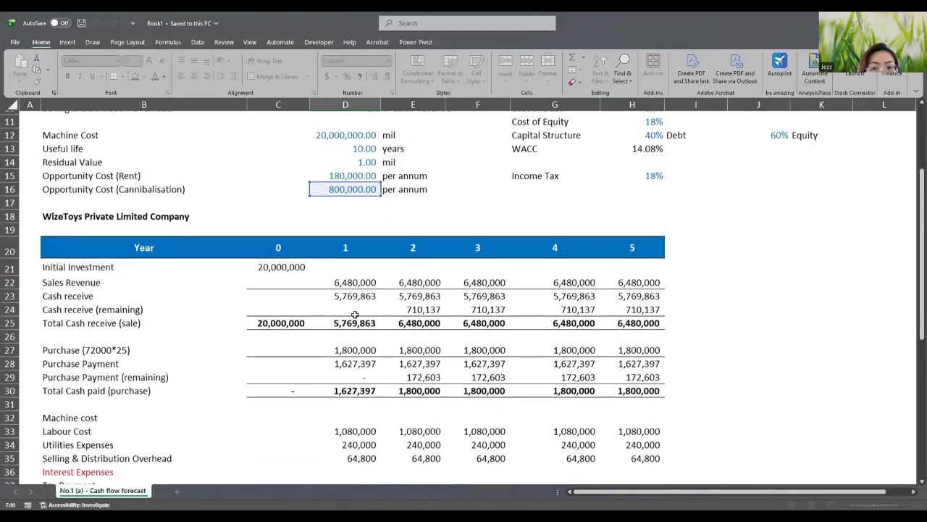
scroll(355, 314, "down", 2)
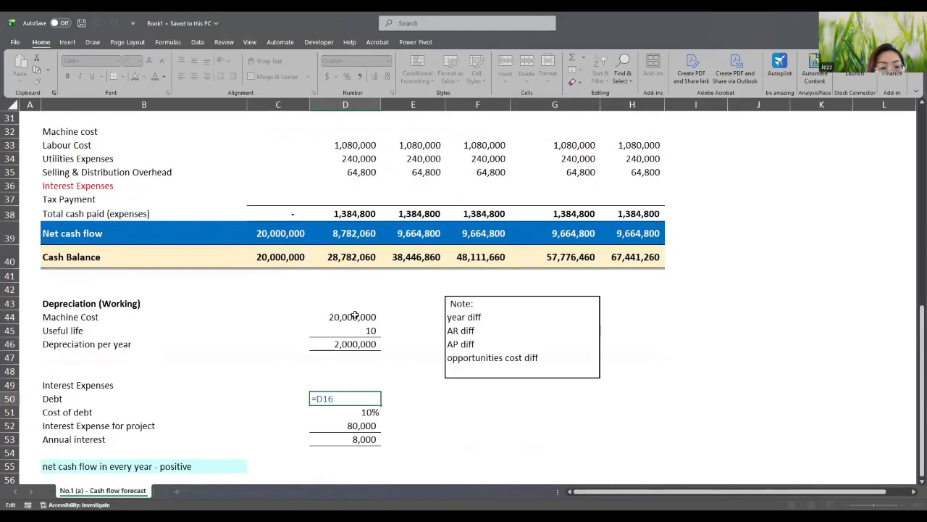
key("Return")
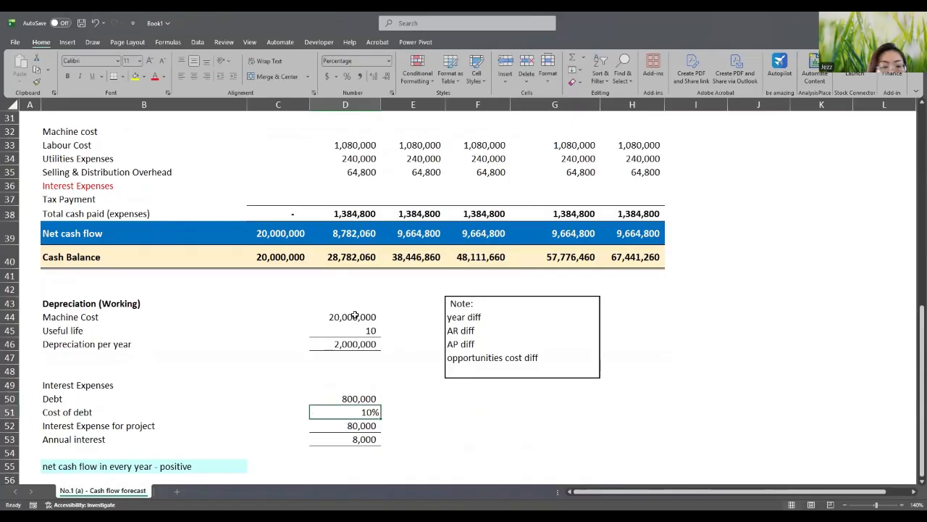
- Check the cost of debt, interest expense and 8,000 annual interest values in the working
scroll(355, 315, "up", 3)
scroll(355, 315, "up", 5)
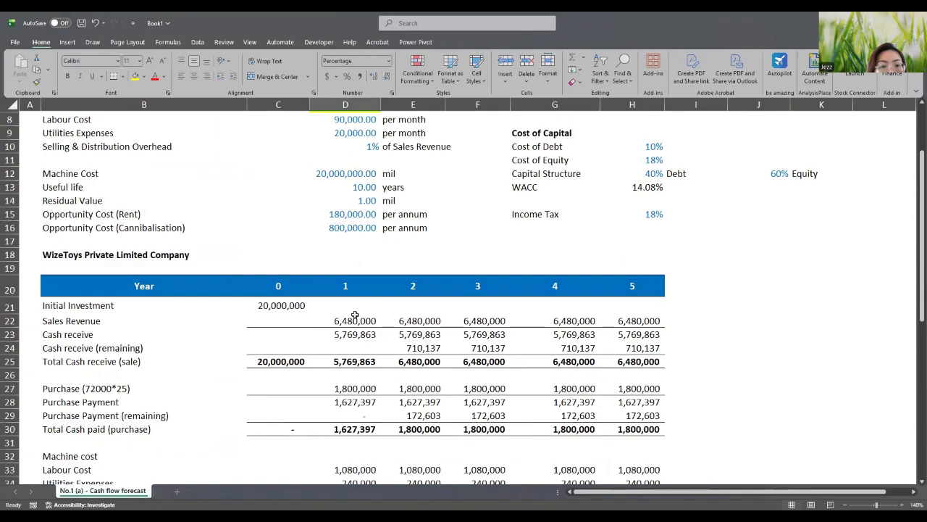
scroll(355, 315, "up", 1)
scroll(355, 315, "down", 4)
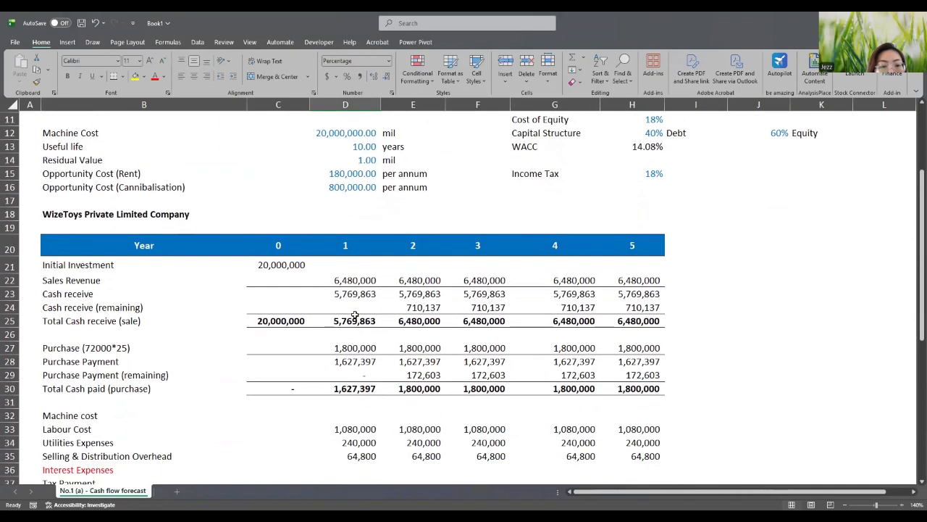
scroll(355, 314, "down", 3)
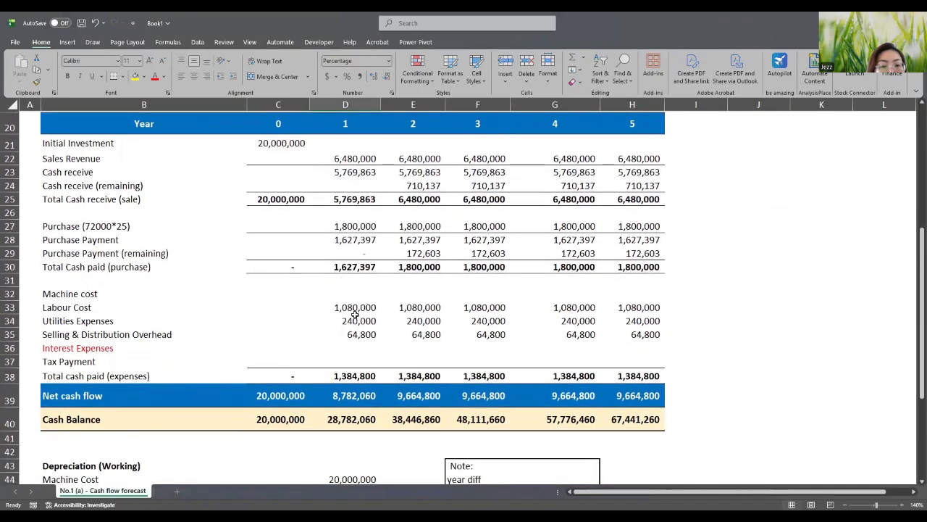
scroll(355, 314, "down", 4)
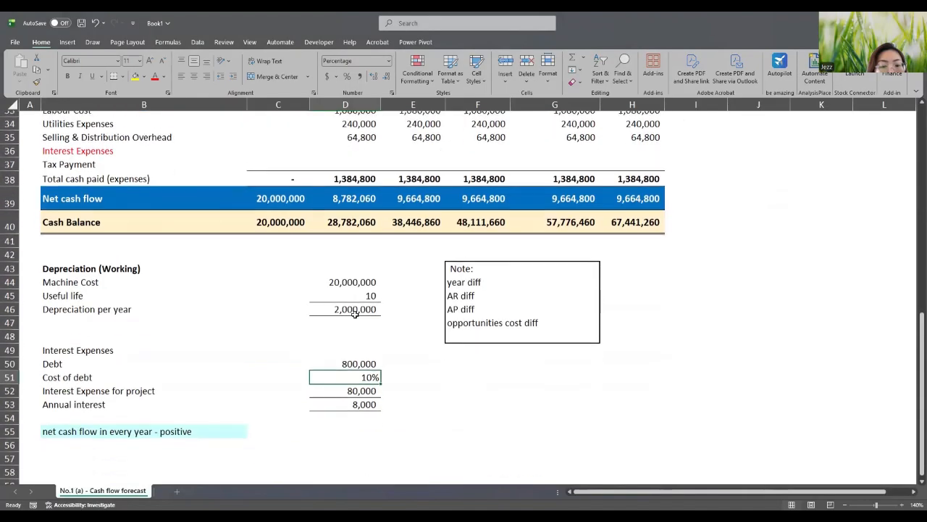
left_click(411, 428)
left_click(371, 394)
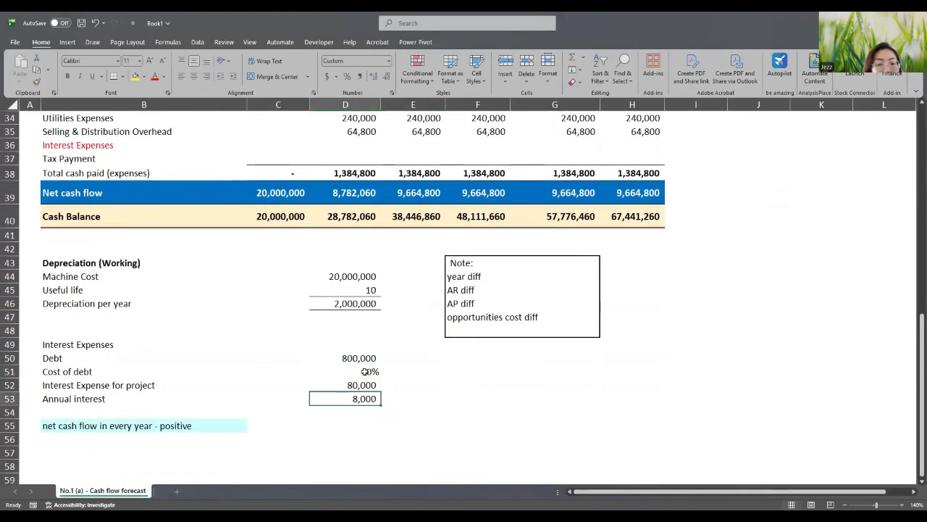
left_click(365, 371)
left_click(368, 385)
scroll(486, 385, "down", 1)
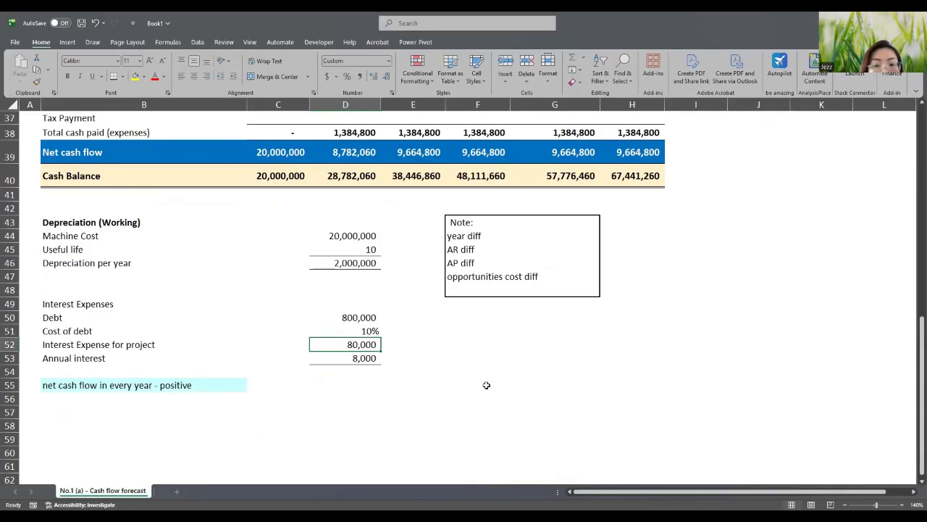
scroll(486, 384, "down", 1)
scroll(486, 385, "up", 5)
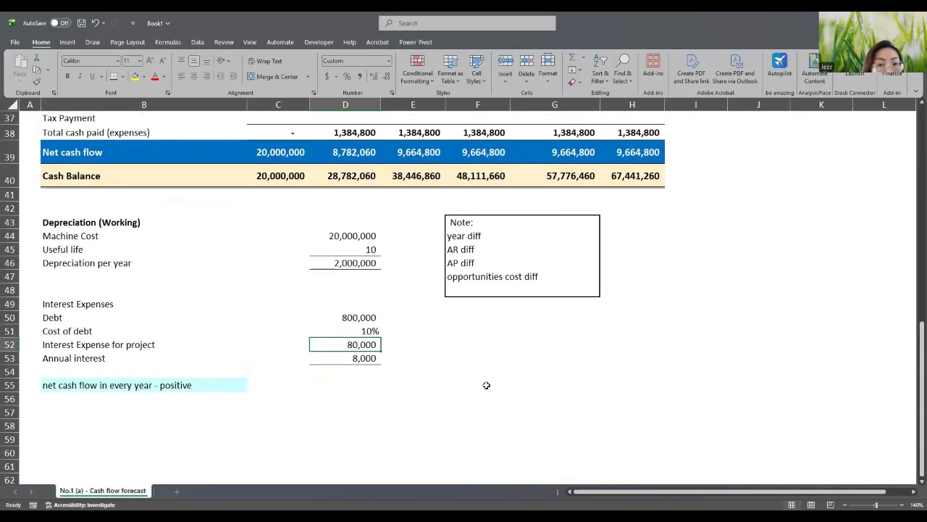
scroll(486, 384, "up", 3)
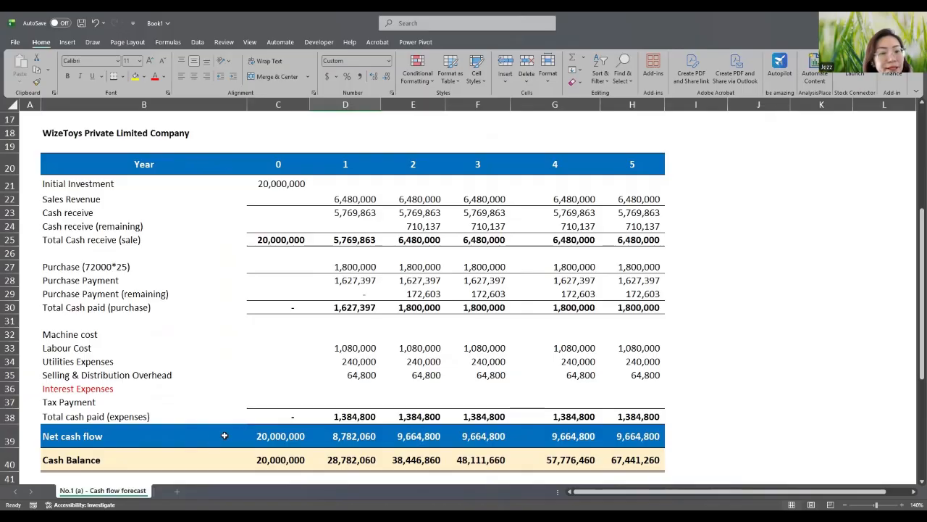
left_click(251, 435)
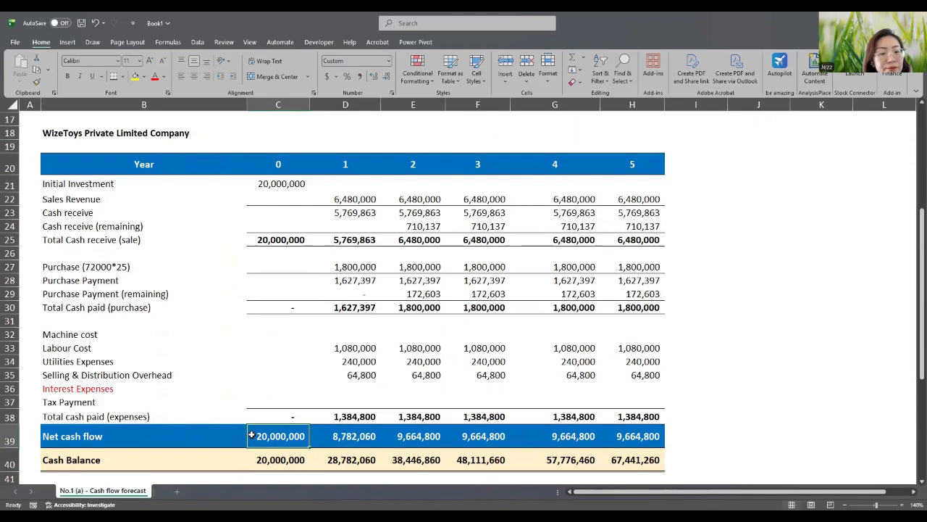
left_click(328, 436)
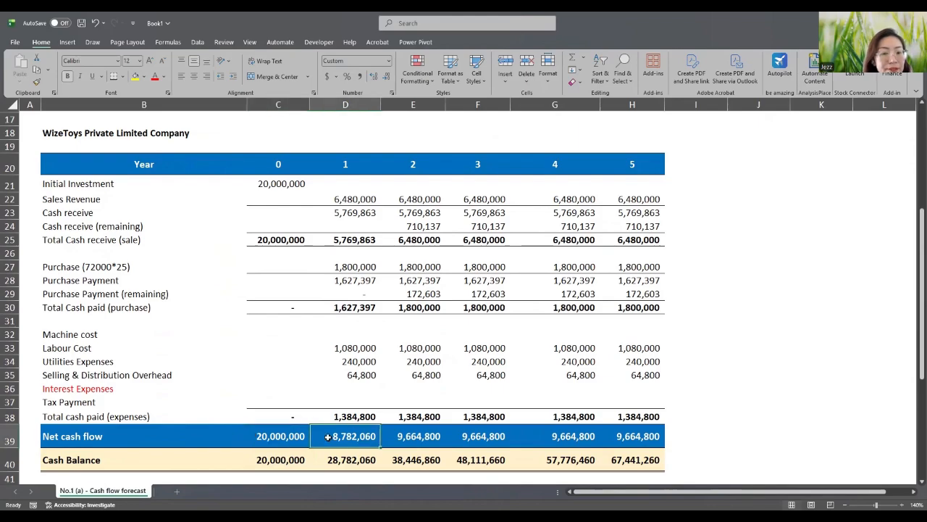
left_click(371, 454)
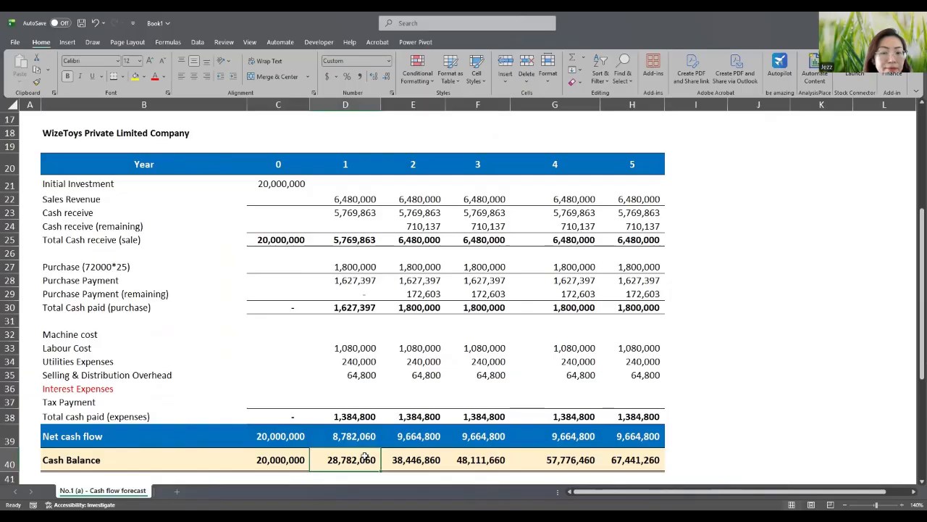
left_click(407, 461)
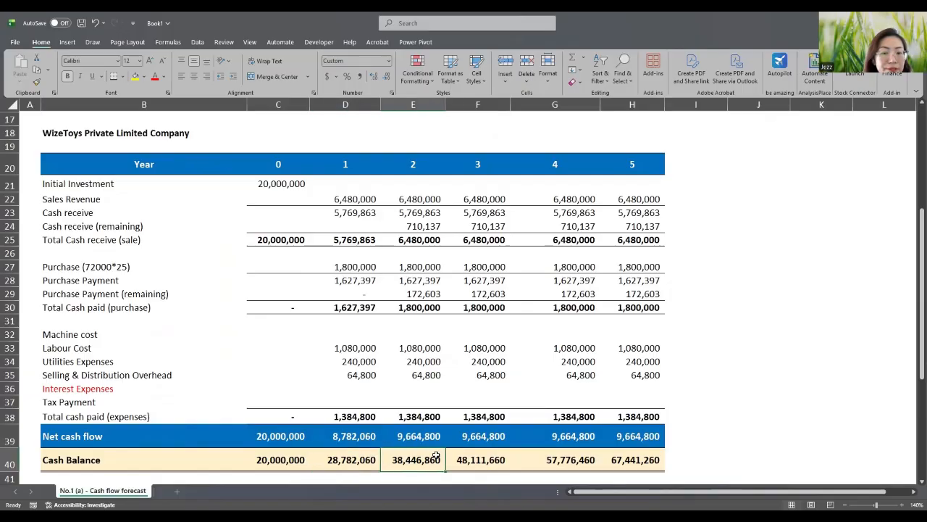
left_click(504, 462)
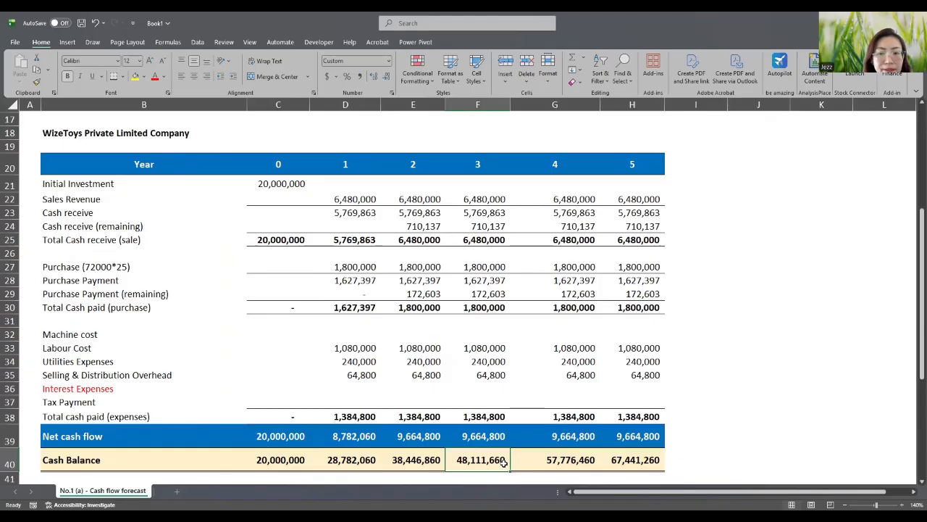
left_click(539, 460)
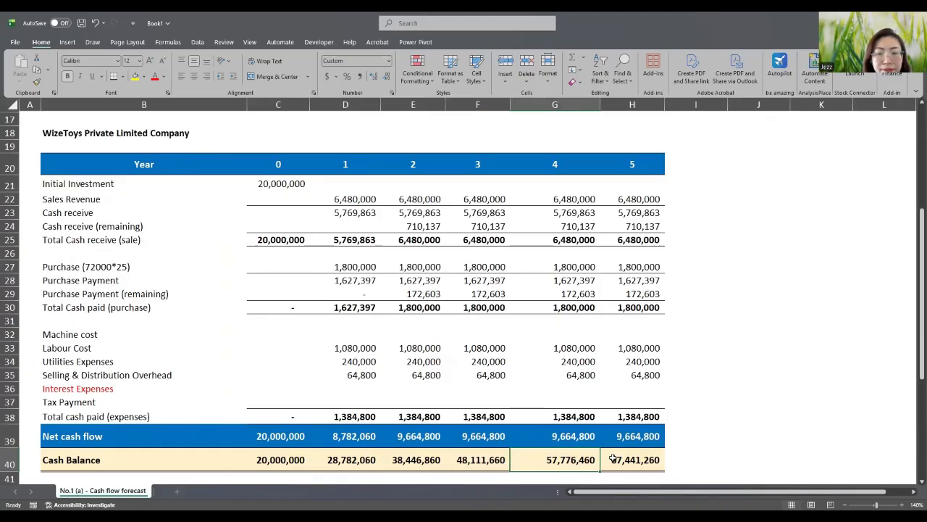
left_click(655, 458)
scroll(654, 458, "down", 3)
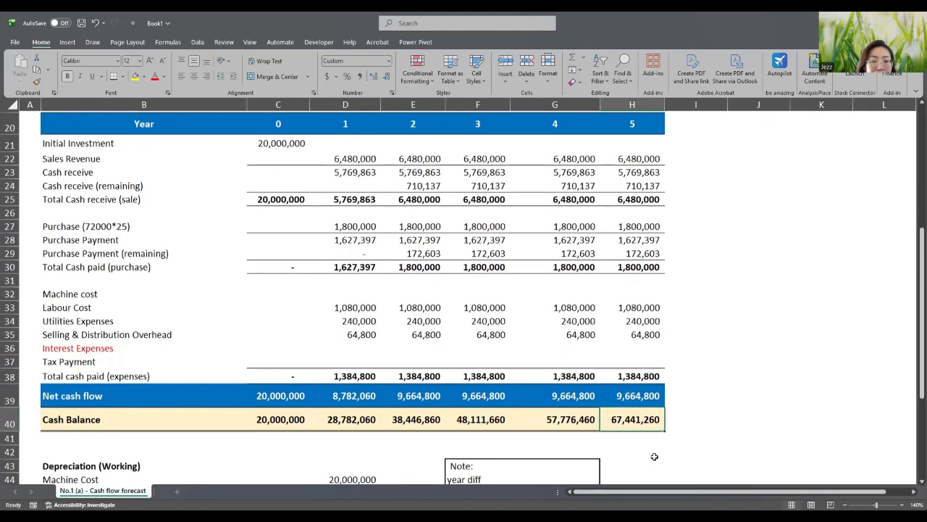
scroll(654, 457, "down", 3)
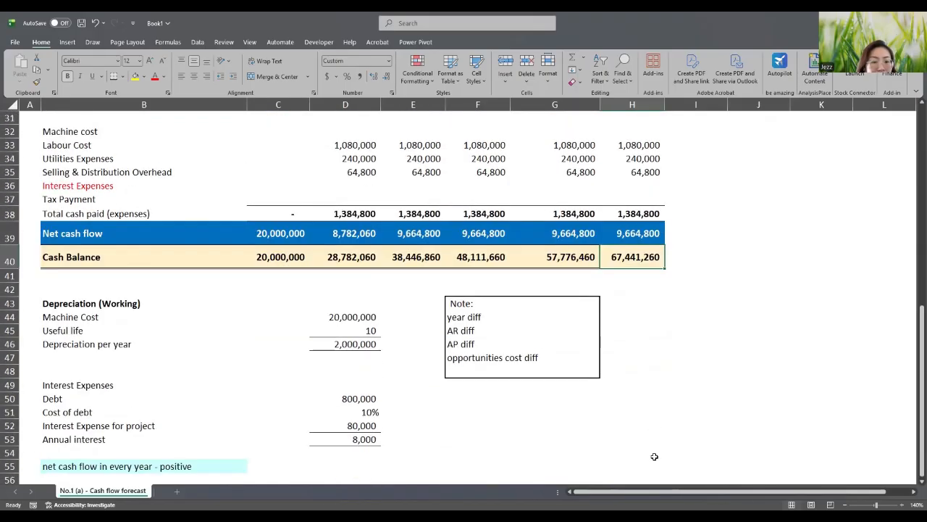
scroll(654, 456, "down", 2)
scroll(654, 457, "up", 2)
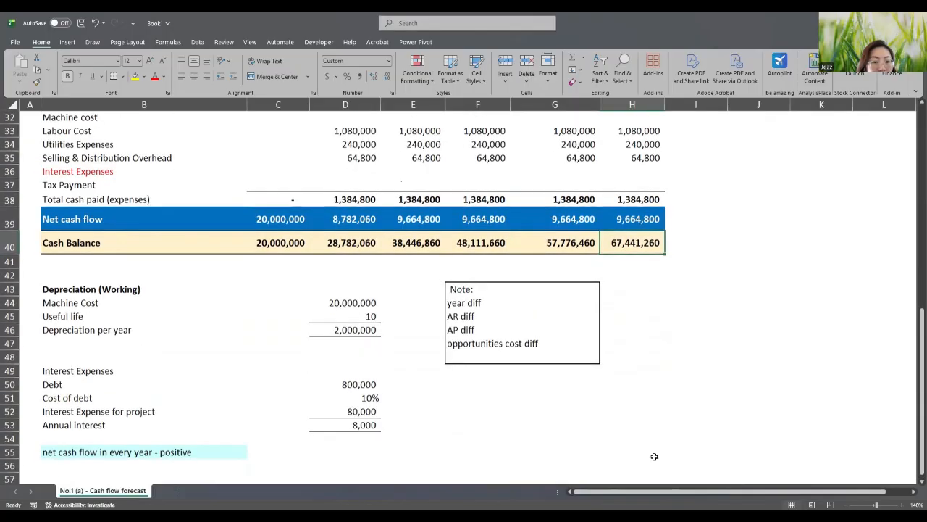
scroll(654, 456, "down", 1)
left_click(155, 440)
left_click(103, 426)
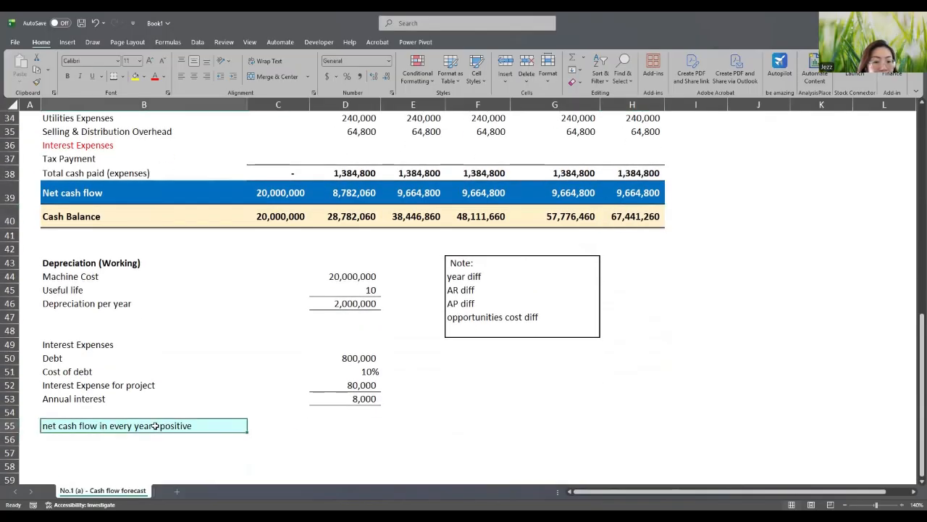
scroll(155, 425, "up", 1)
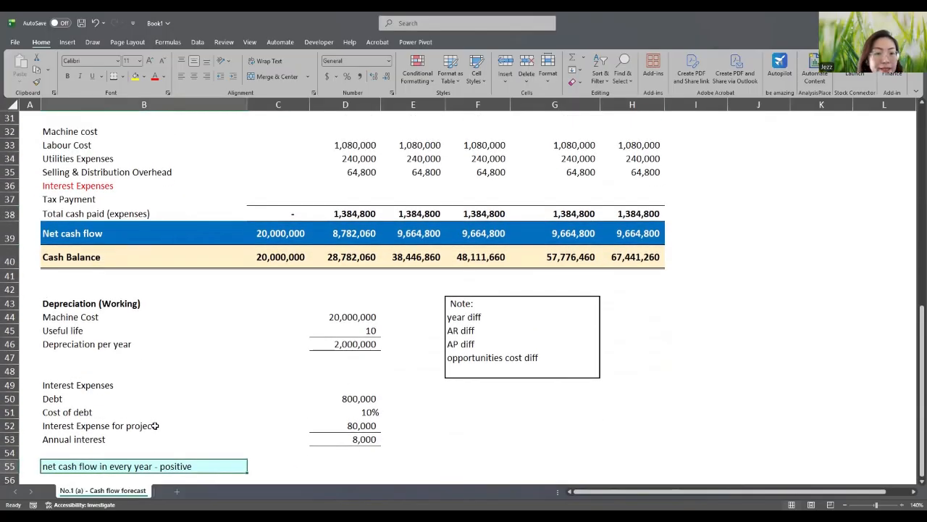
scroll(154, 425, "down", 1)
scroll(154, 426, "up", 1)
scroll(154, 425, "down", 2)
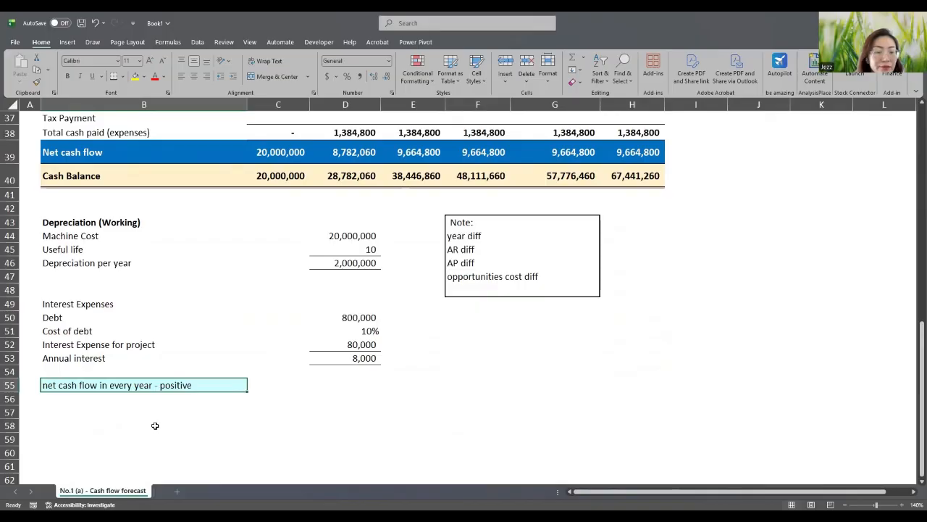
scroll(154, 425, "up", 5)
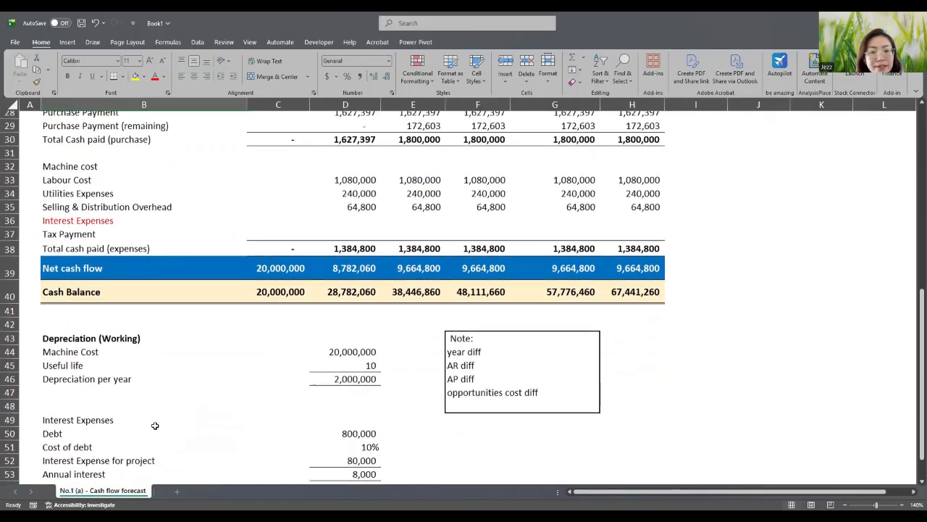
scroll(154, 425, "up", 2)
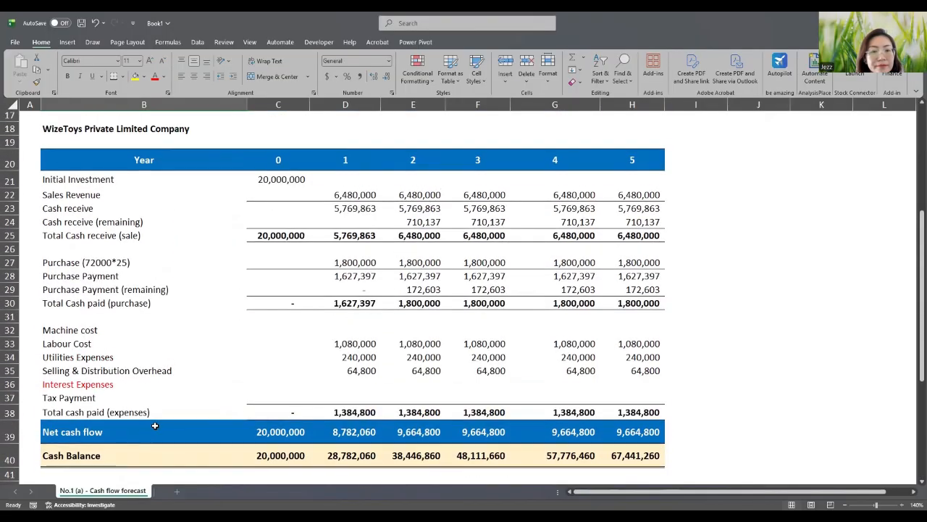